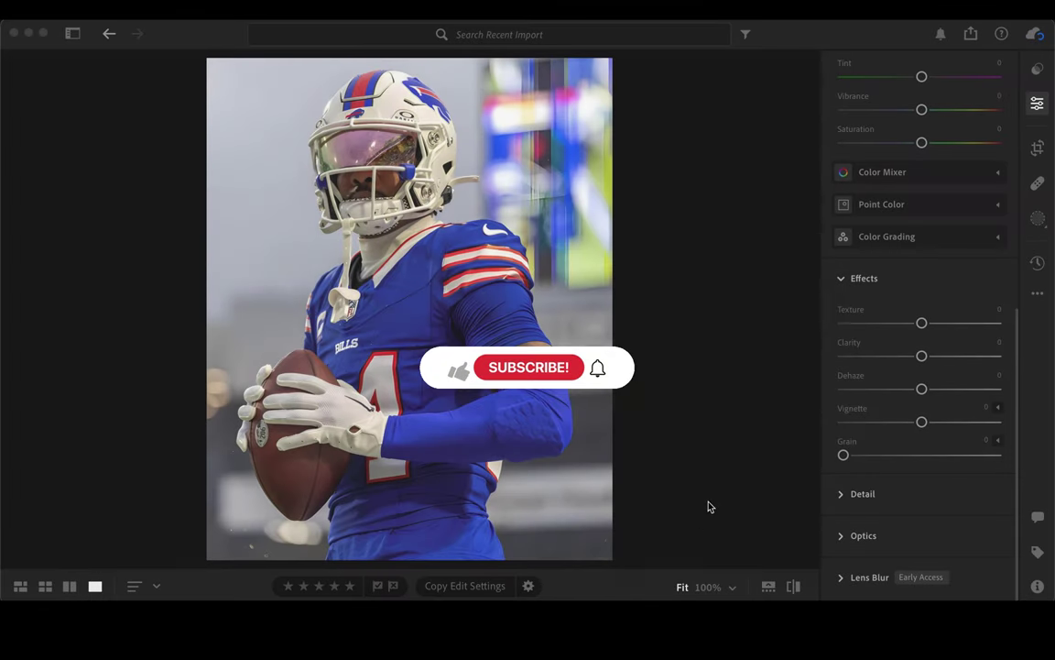
Browse Lightroom's recommended presets and apply a dark, desaturated blue preset to the photo.
click(1037, 100)
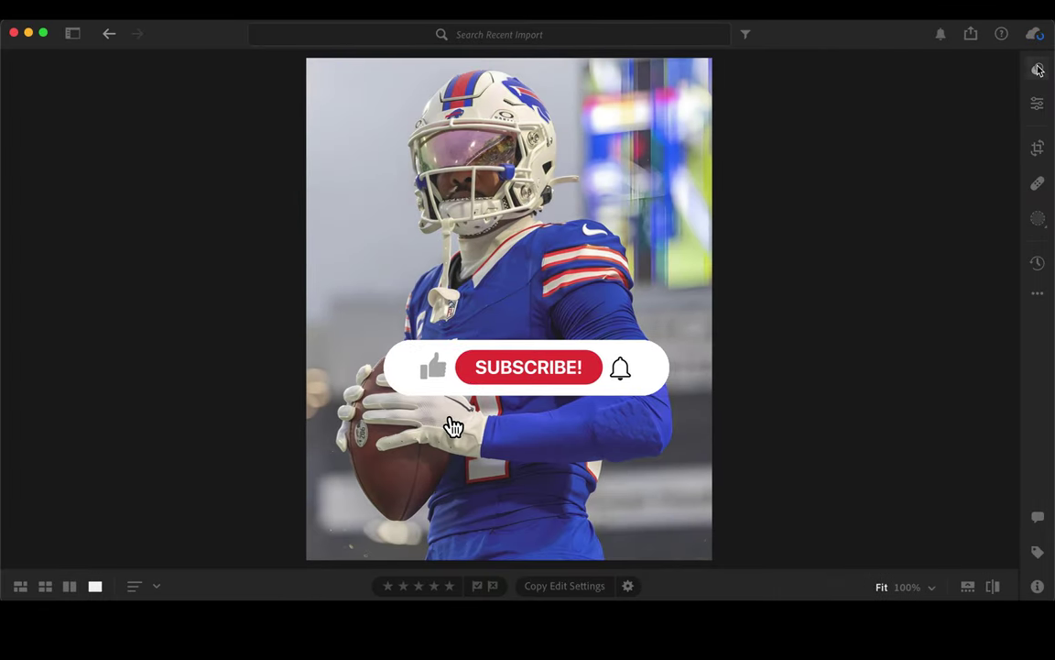
click(1038, 69)
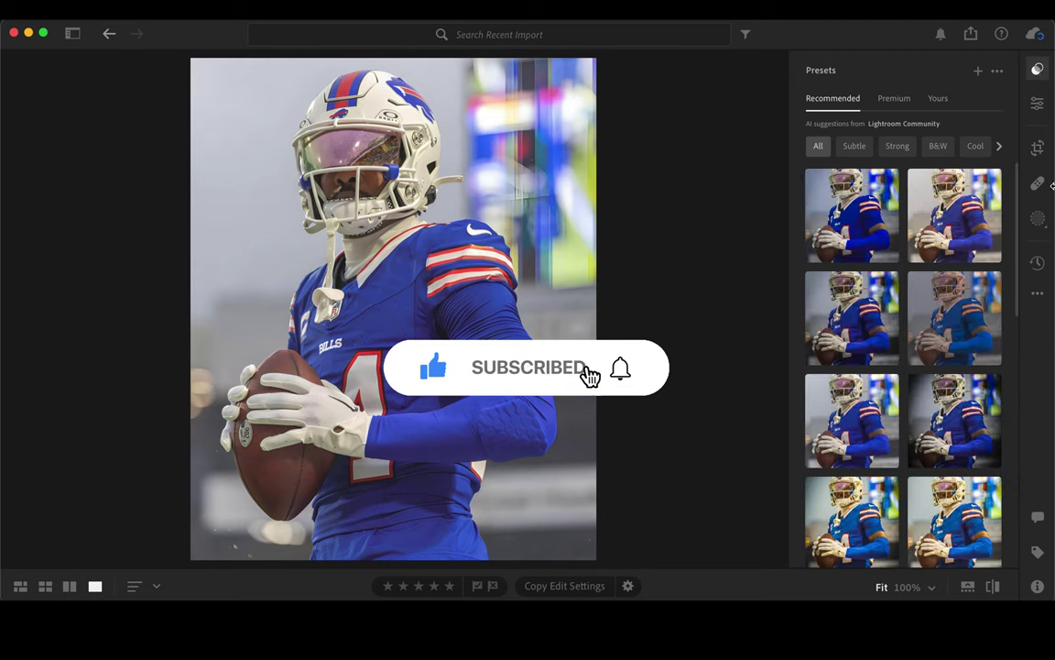
mouse_move(954, 420)
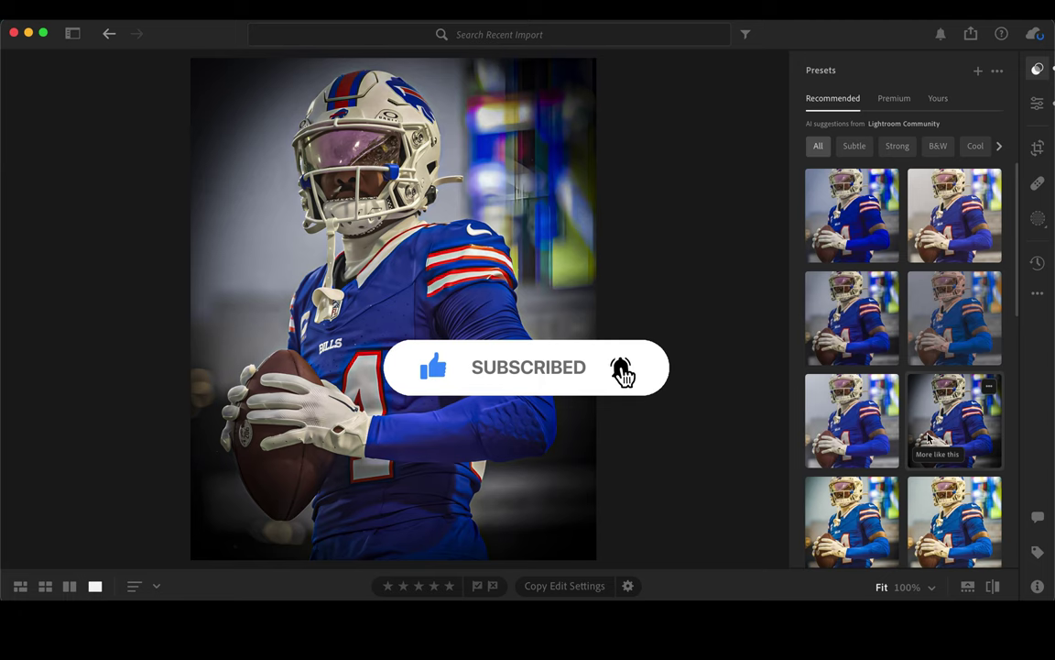
scroll(928, 438, down, 2)
scroll(928, 438, down, 3)
scroll(927, 438, down, 5)
scroll(928, 438, down, 5)
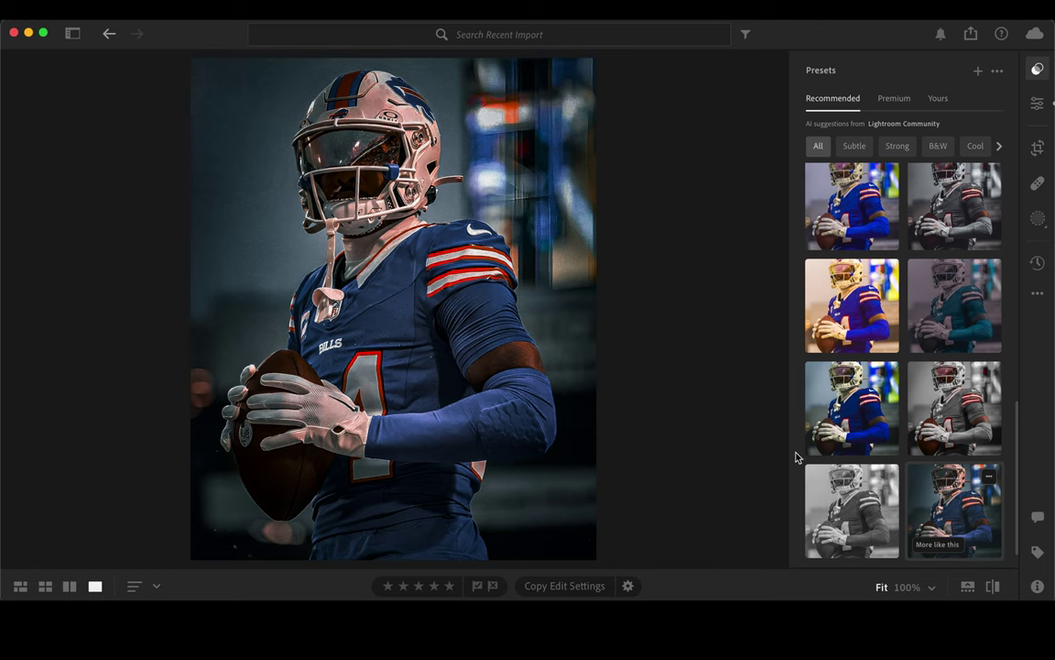
click(973, 524)
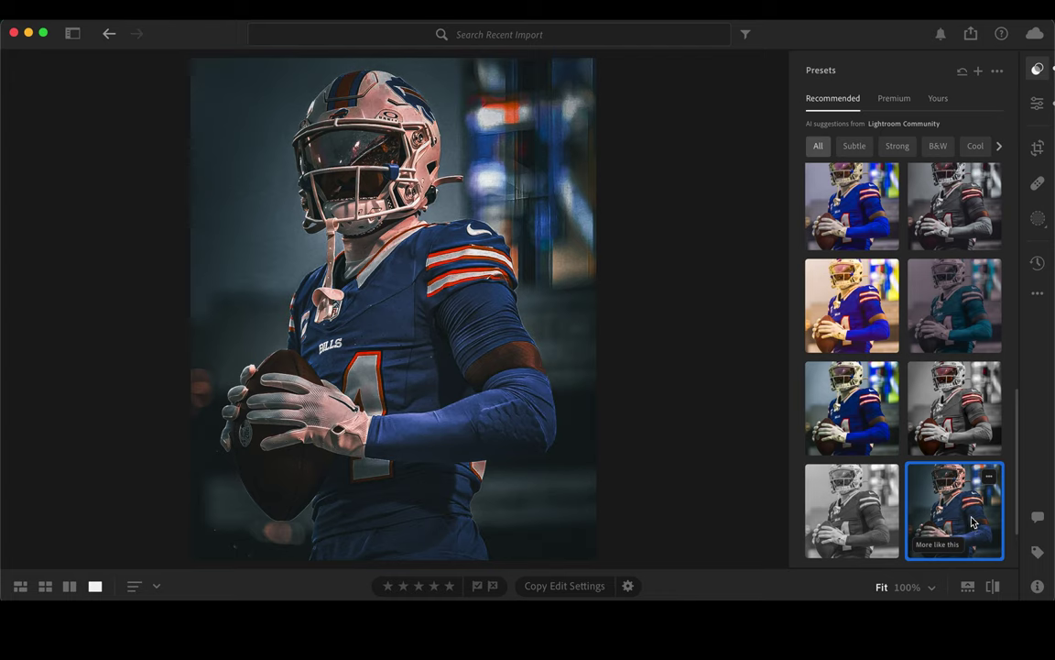
Show presets similar to the moody pick, apply a cooler blue one, and raise its amount to 108.
click(953, 459)
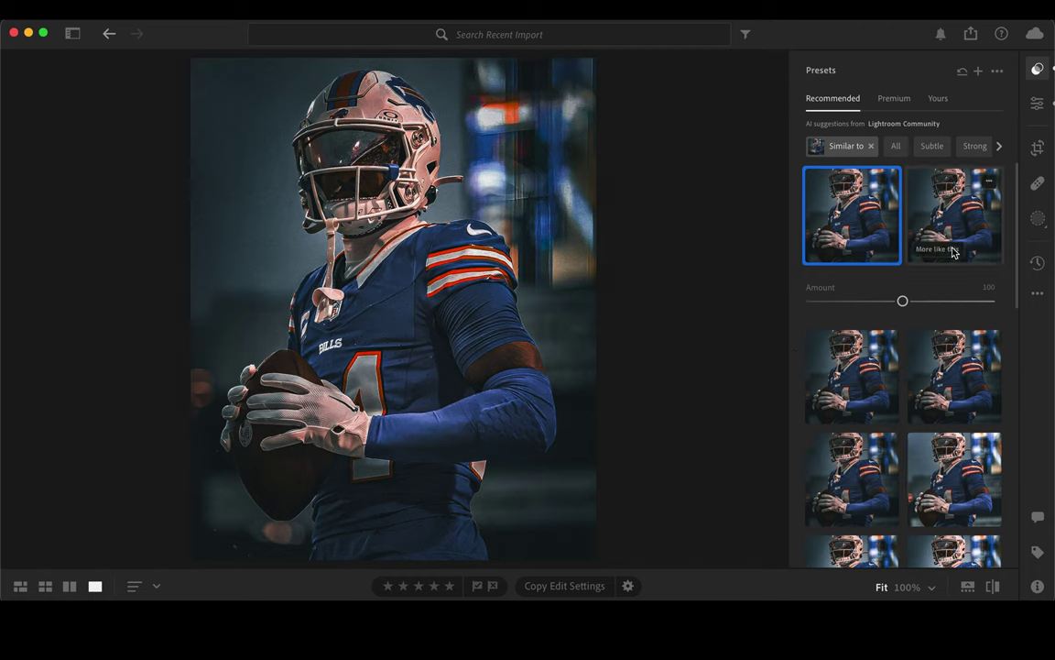
scroll(955, 293, down, 3)
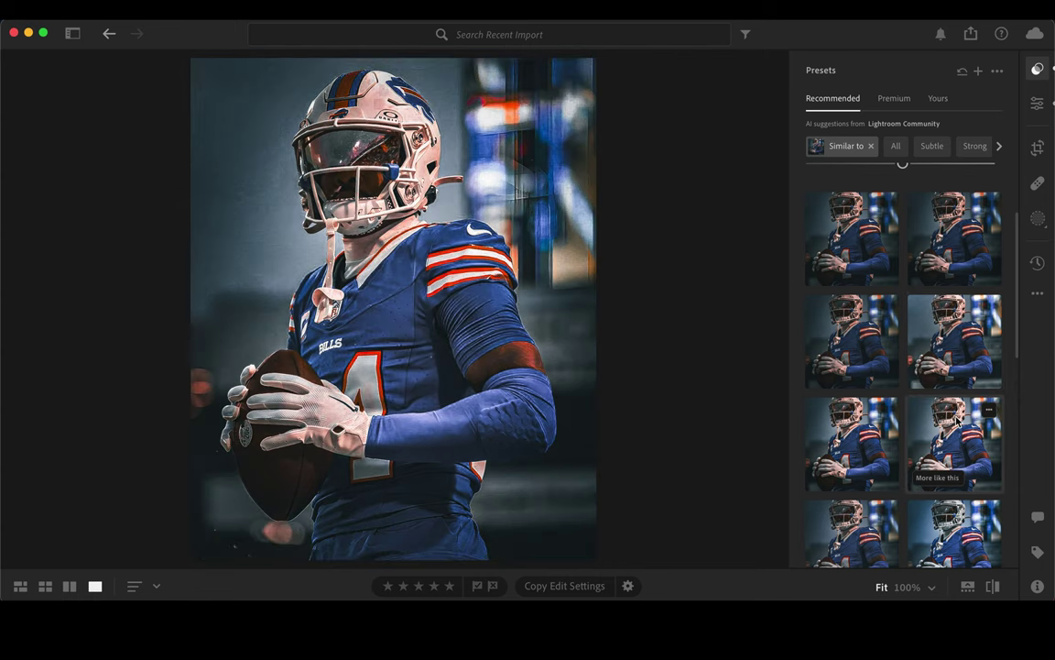
scroll(955, 420, down, 3)
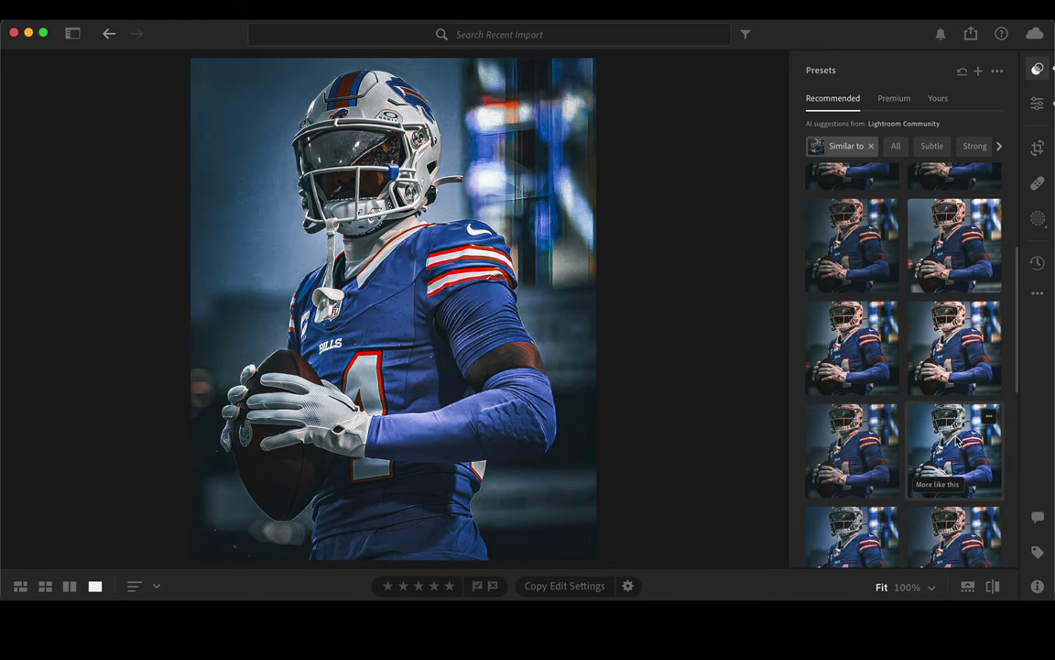
scroll(957, 442, down, 3)
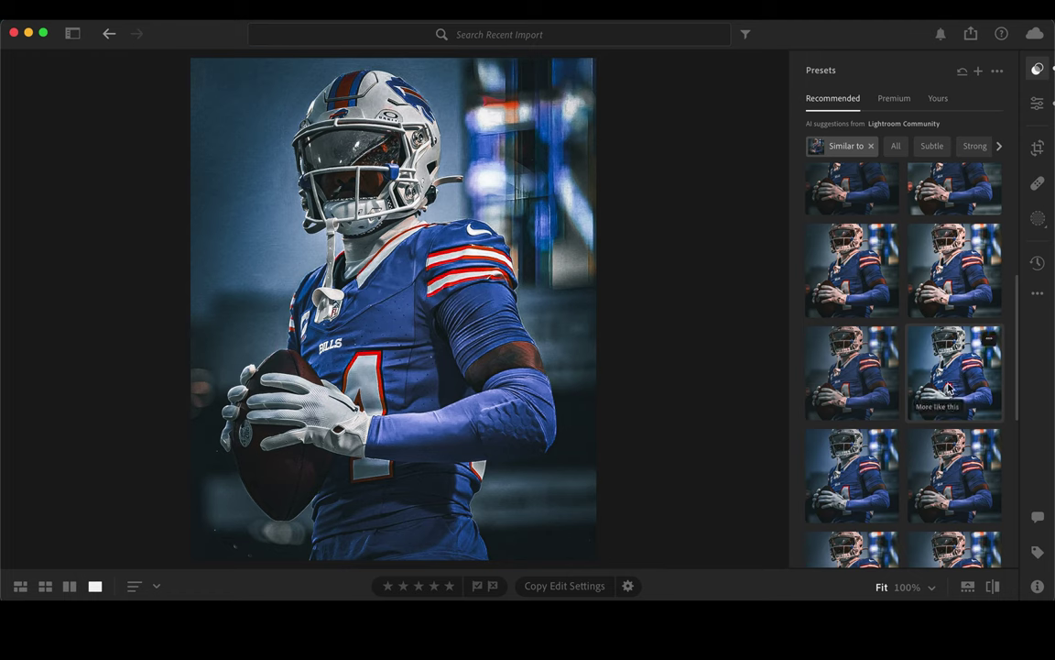
scroll(950, 389, down, 3)
click(950, 311)
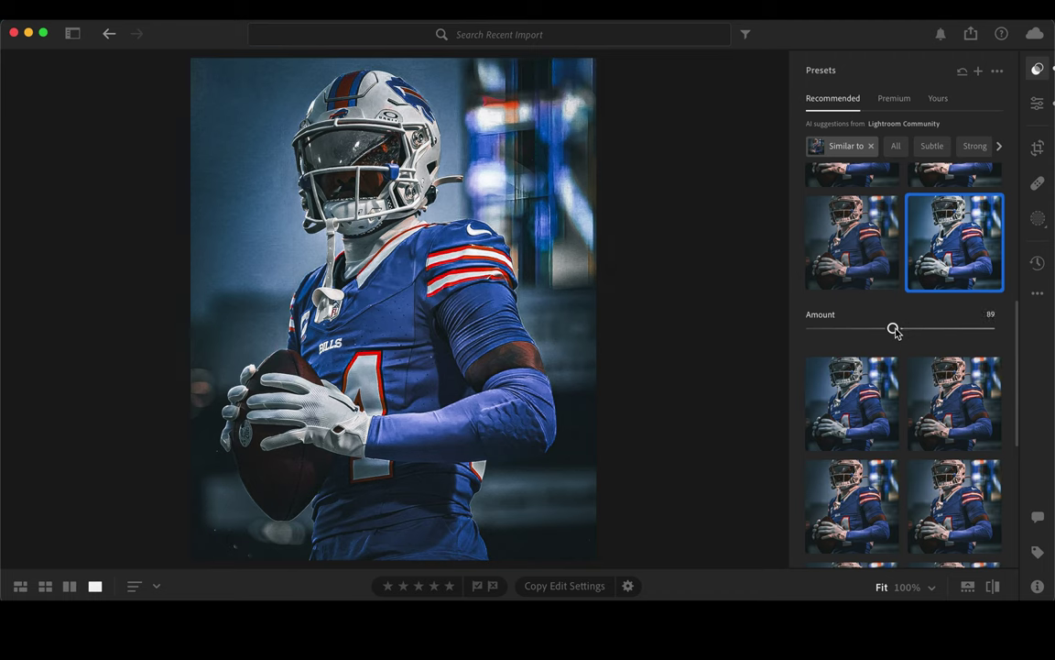
mouse_move(901, 330)
mouse_down()
mouse_move(920, 332)
mouse_move(913, 337)
mouse_up()
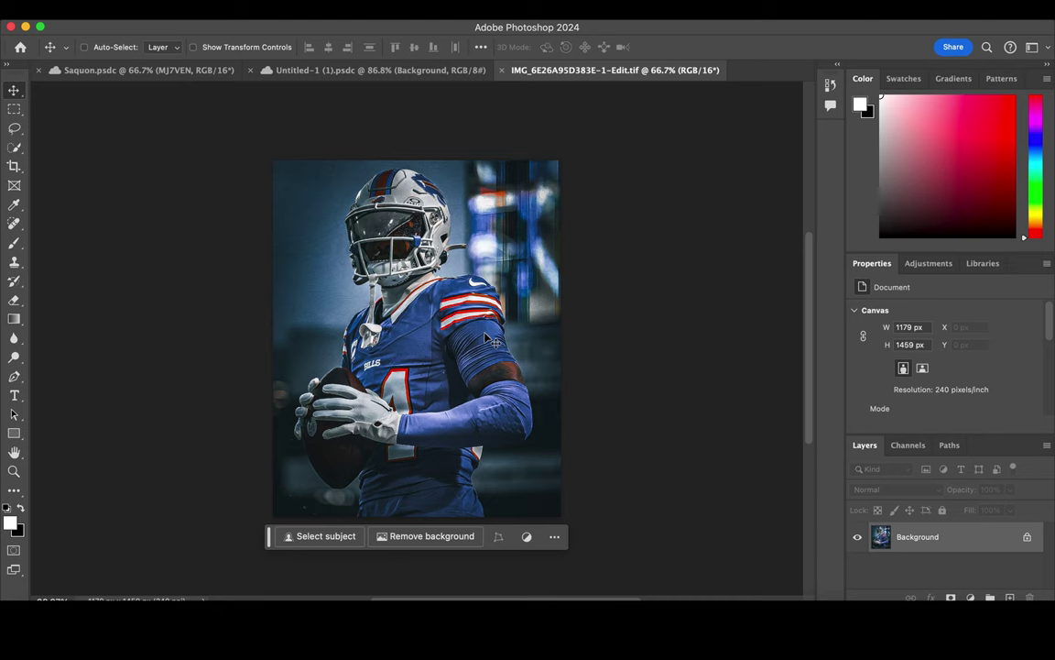
Duplicate the photo to Layer 1 and mask it to the player with Select Subject.
key(ctrl+j)
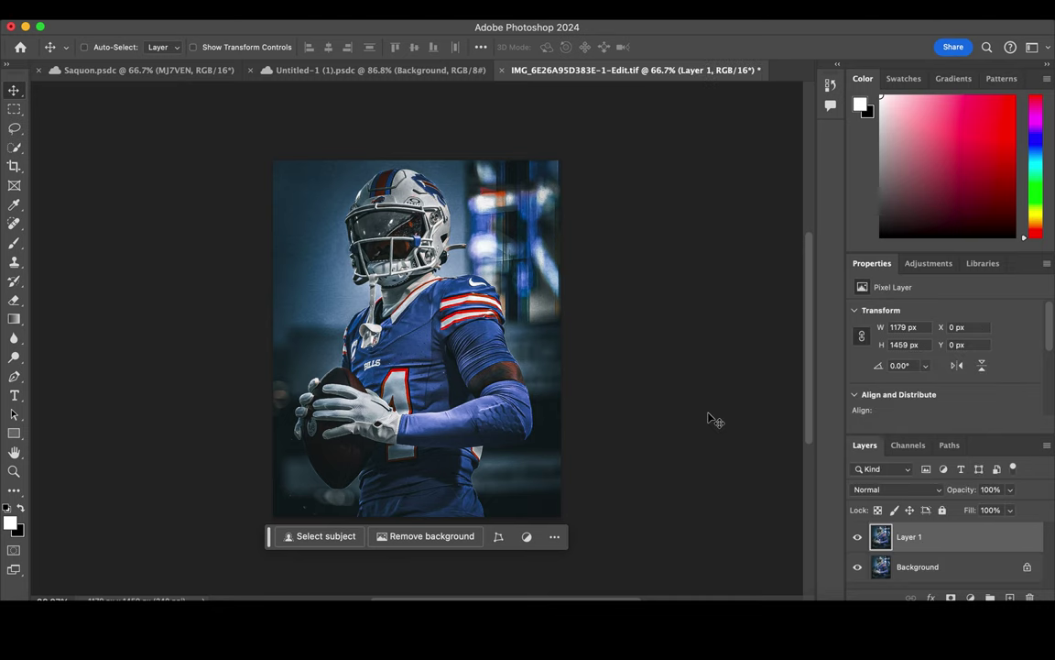
click(344, 541)
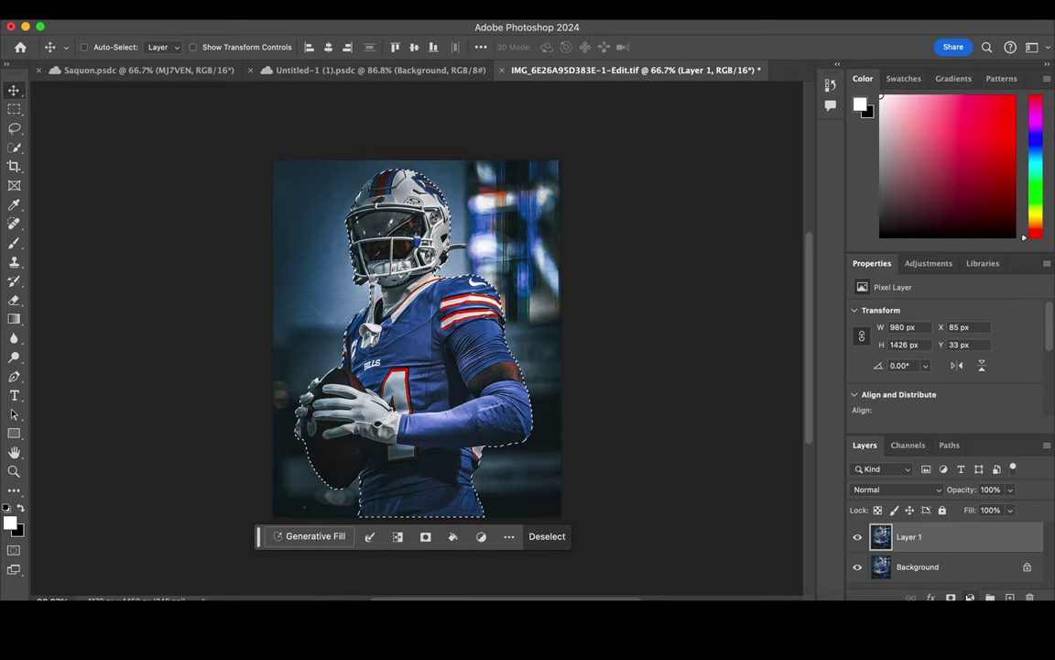
click(951, 597)
Add a colorized Hue/Saturation adjustment at saturation 25 on the Background, tinting it pinkish red.
click(952, 568)
click(971, 597)
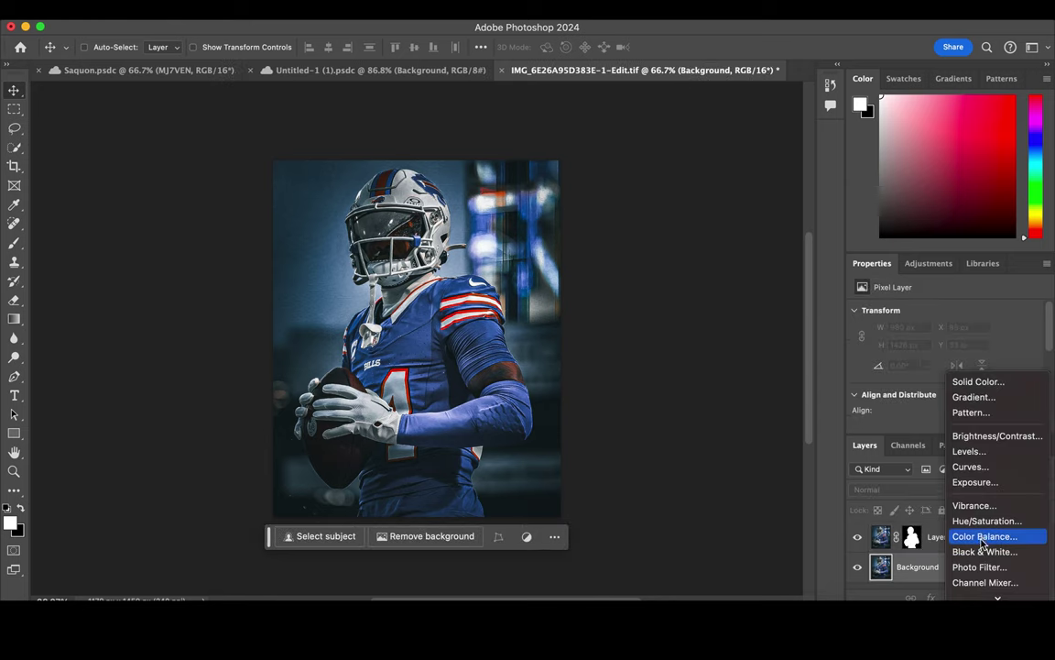
click(982, 522)
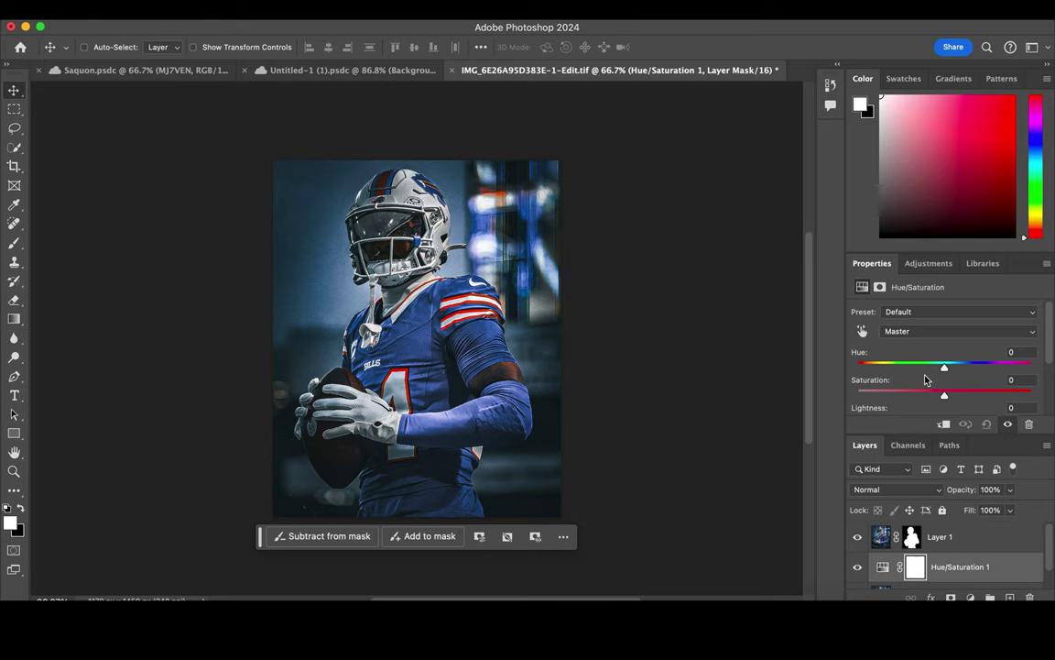
scroll(930, 385, down, 1)
click(930, 409)
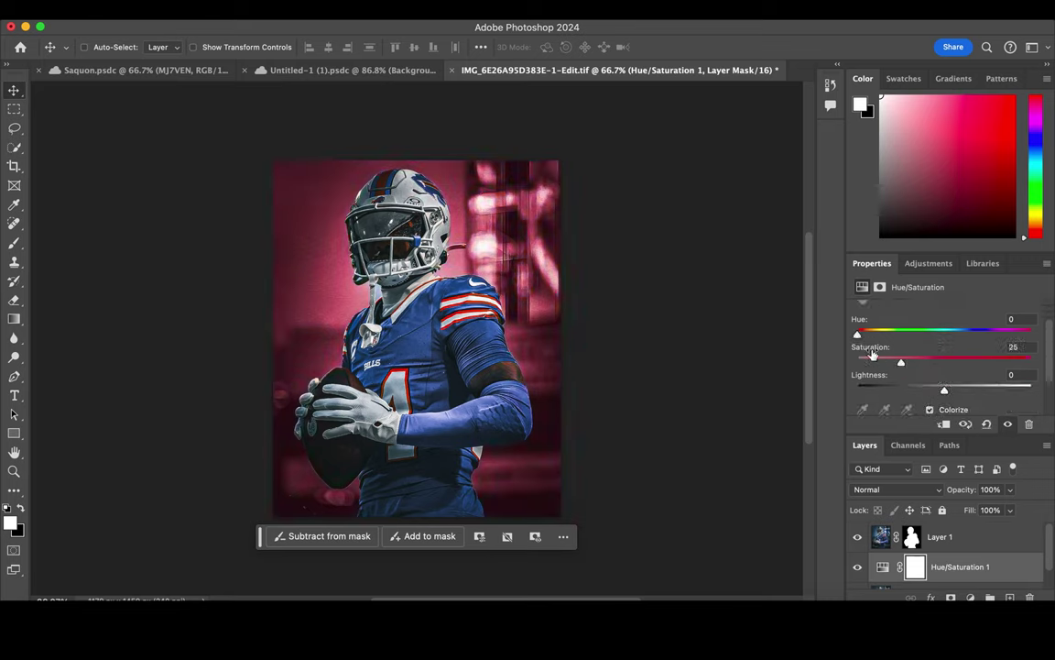
click(912, 536)
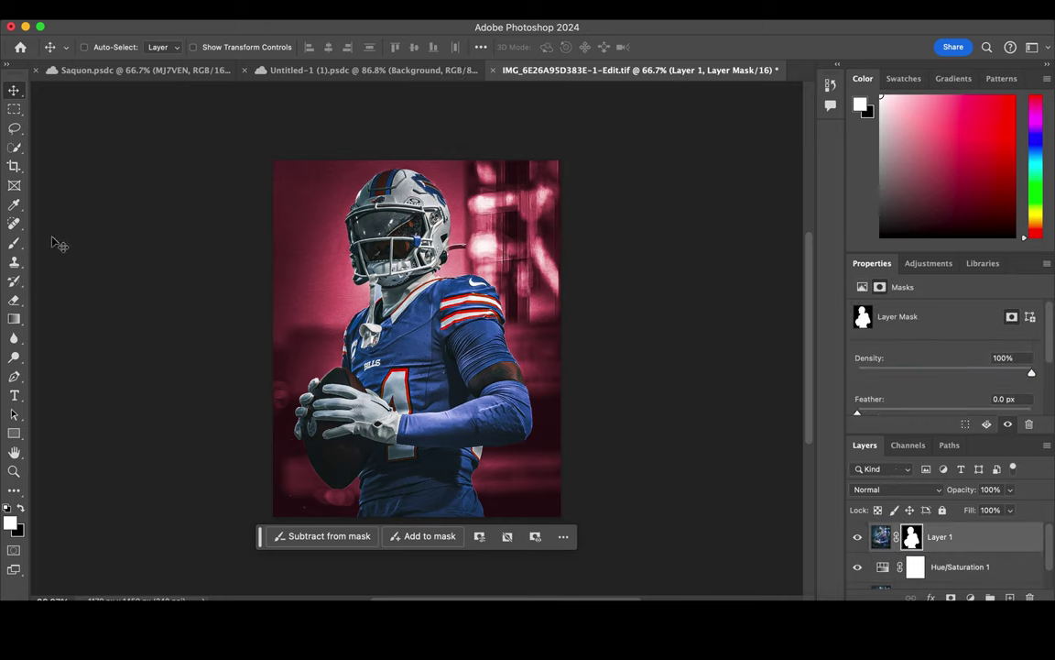
Set up a soft round brush at 20 px.
click(14, 241)
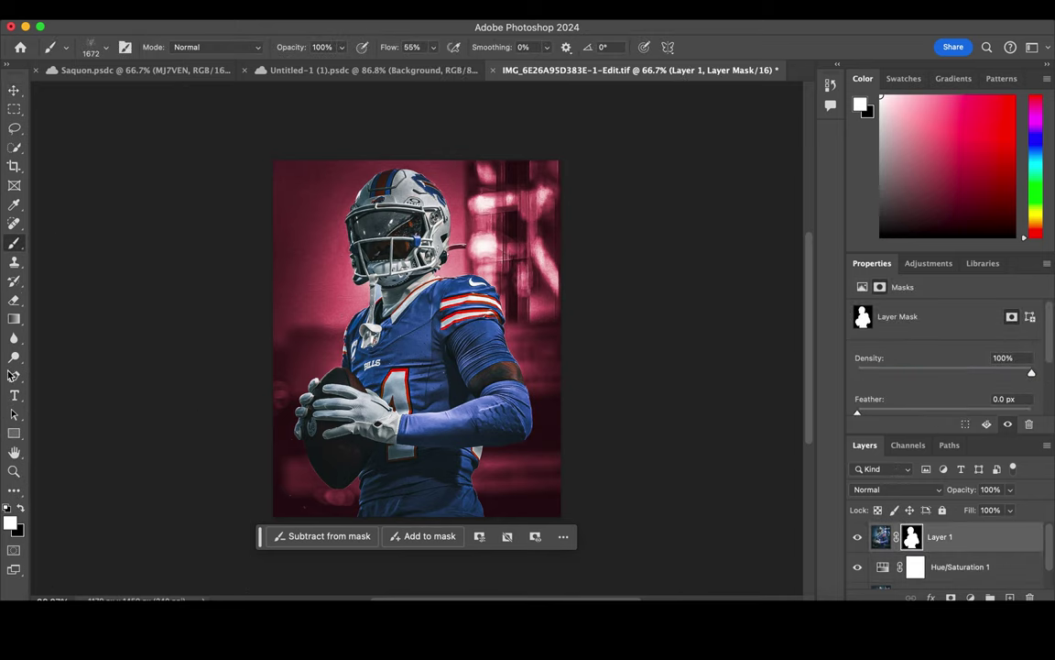
click(106, 47)
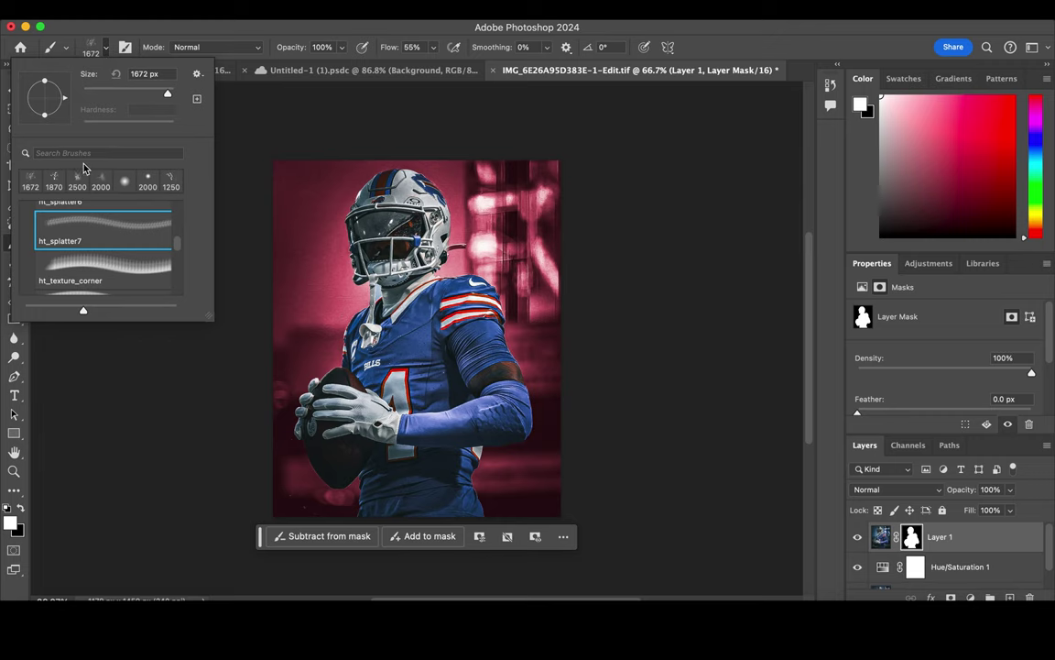
click(30, 180)
click(98, 94)
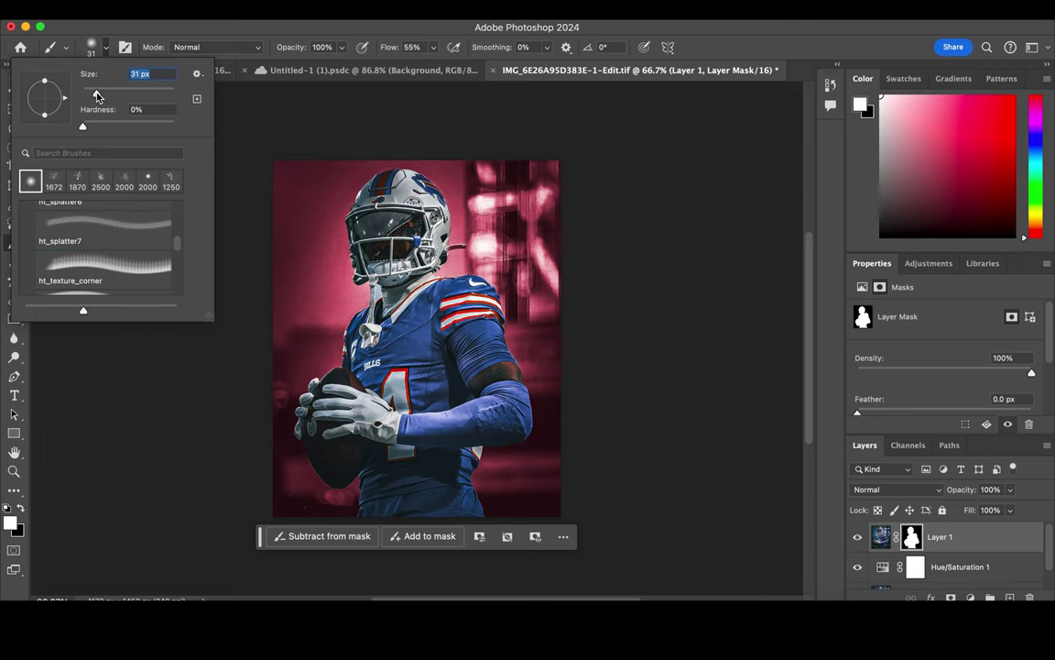
drag(95, 95, 90, 93)
scroll(321, 224, up, 3)
scroll(321, 224, up, 2)
scroll(322, 225, up, 2)
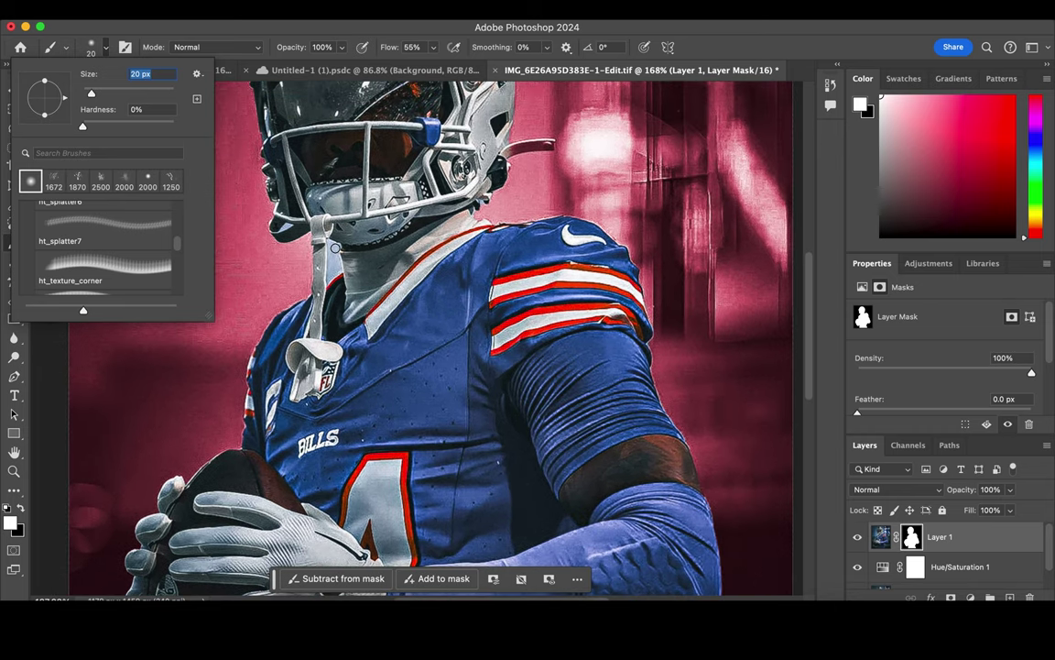
key(Return)
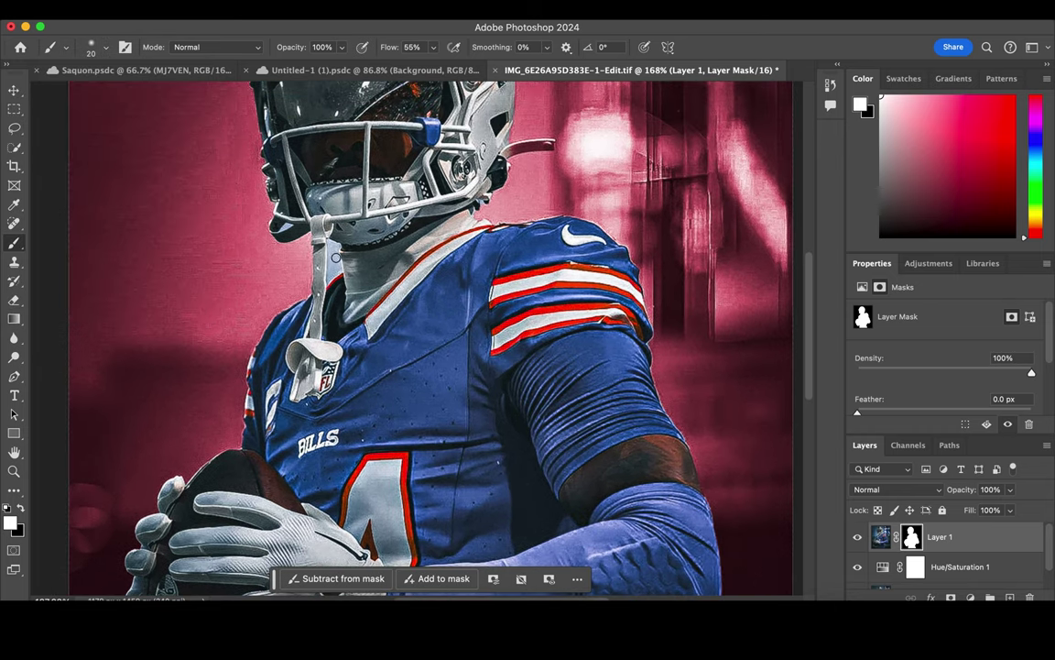
Paint Layer 1's mask in black and white to clean up the player's cutout edges.
key(x)
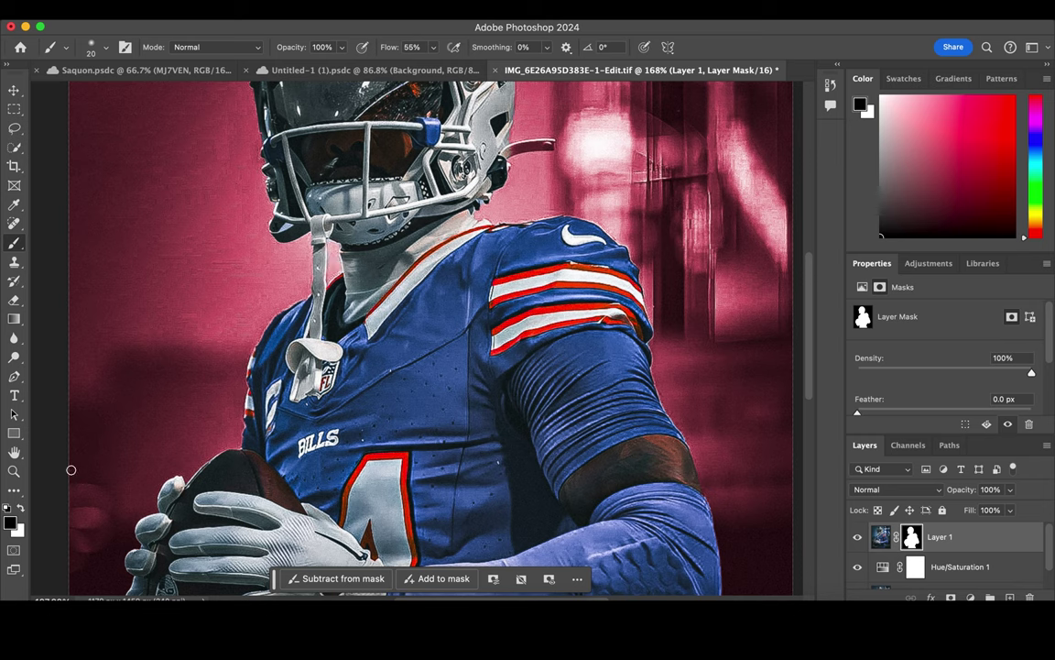
key(x)
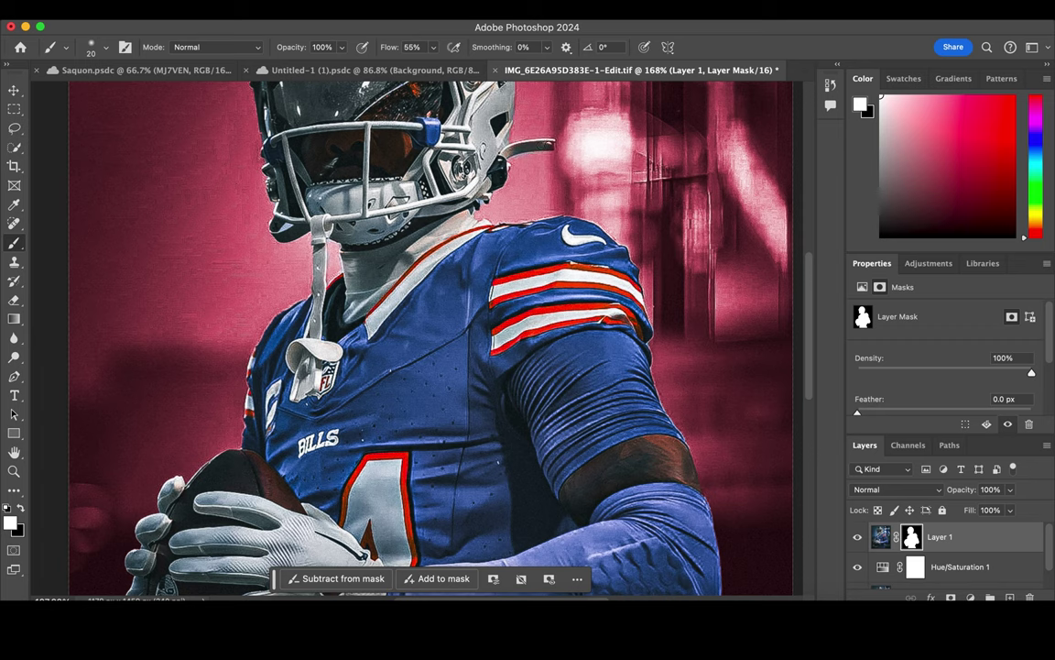
key(x)
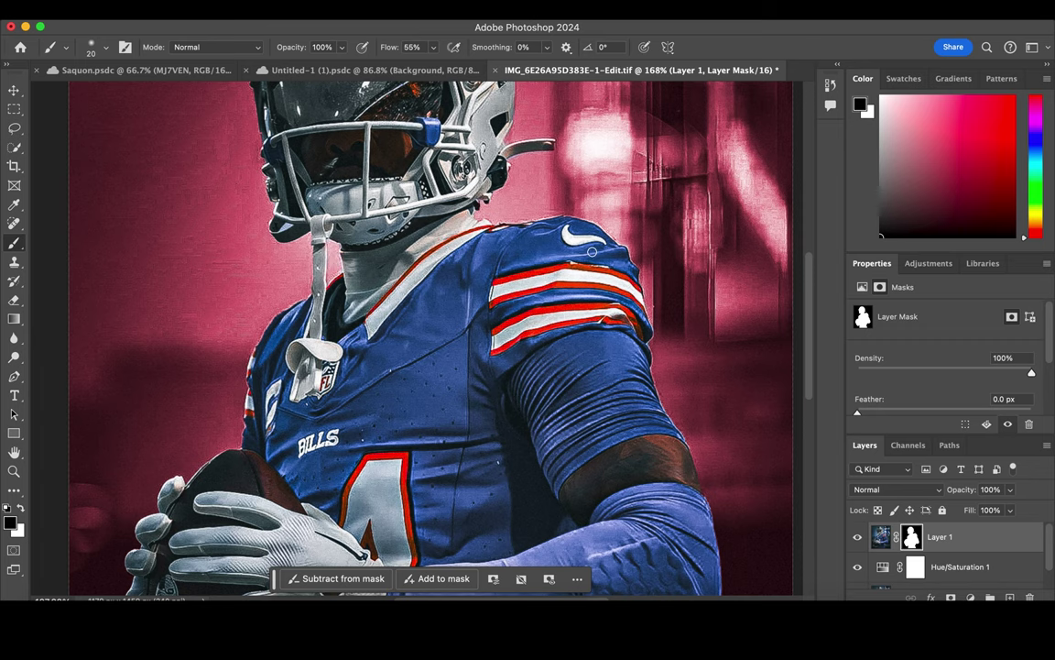
scroll(592, 252, down, 5)
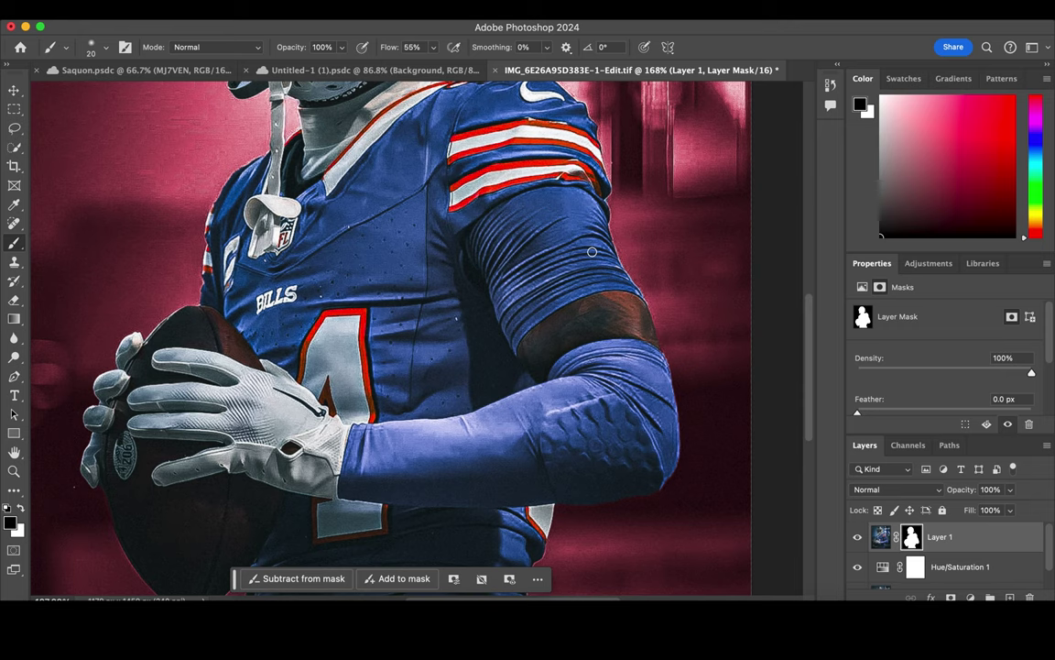
scroll(553, 364, down, 3)
scroll(613, 416, down, 2)
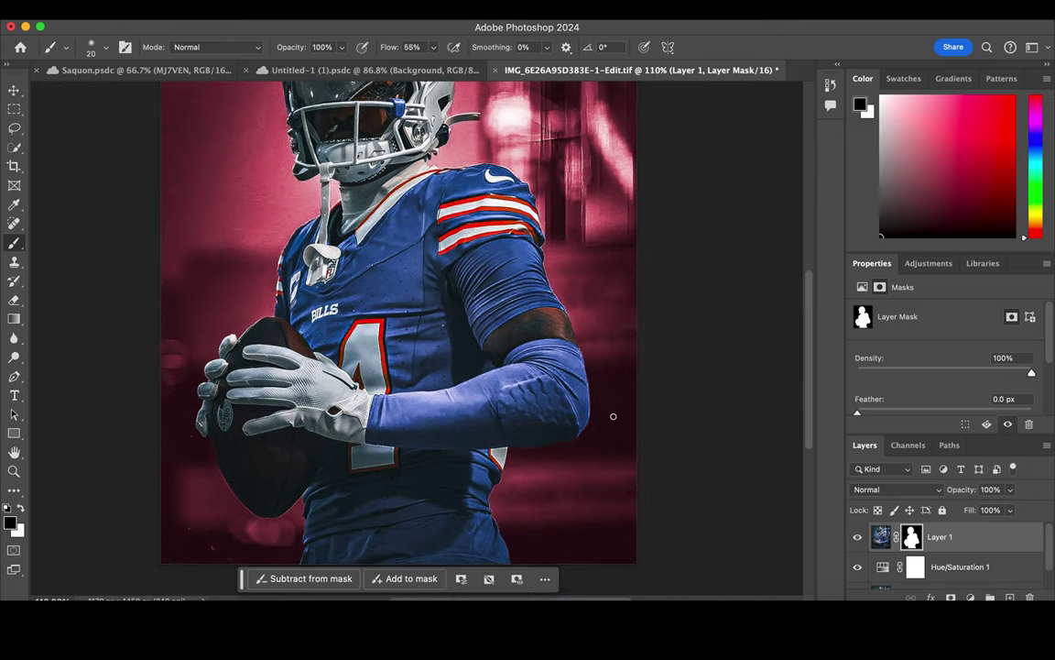
scroll(613, 416, up, 2)
scroll(613, 416, down, 2)
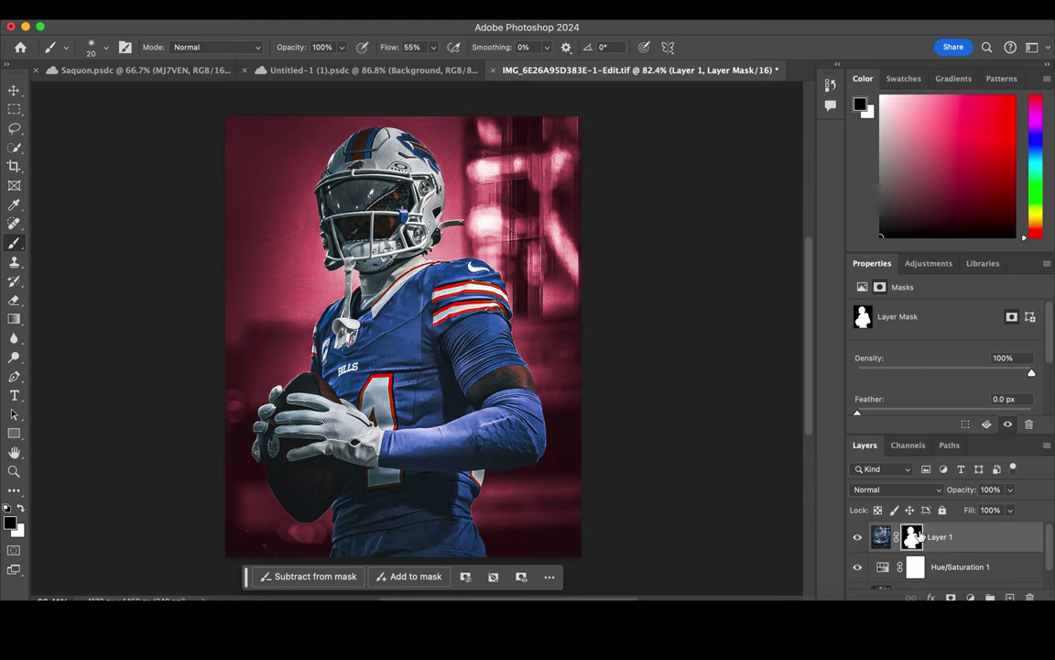
Turn off Colorize on Hue/Saturation 1 and lower its saturation to -47 for a grey-blue backdrop.
click(883, 568)
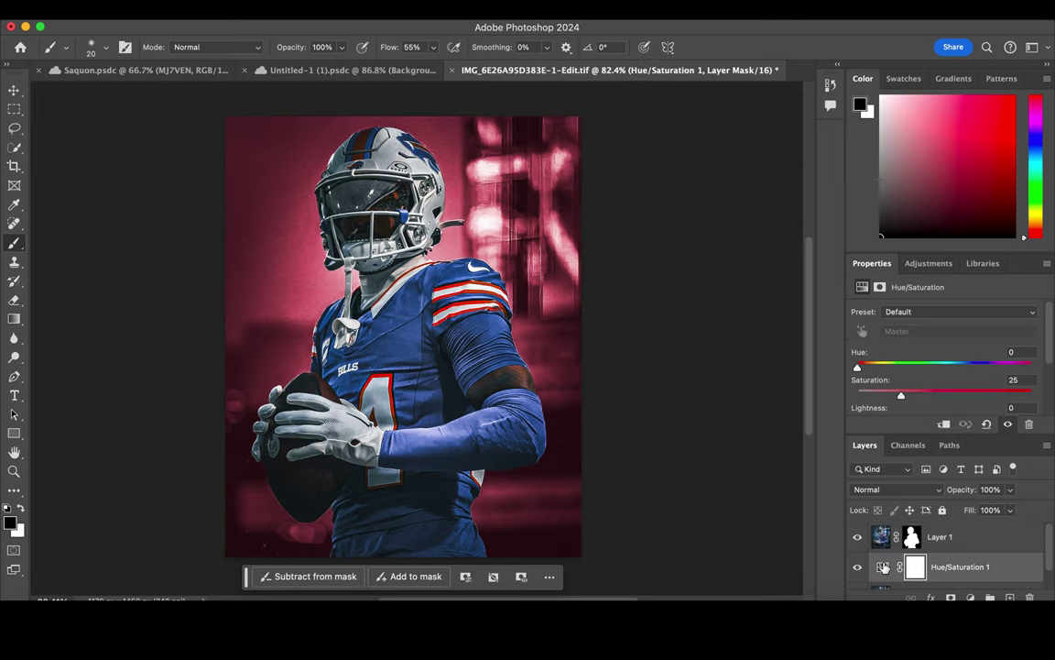
scroll(916, 559, down, 1)
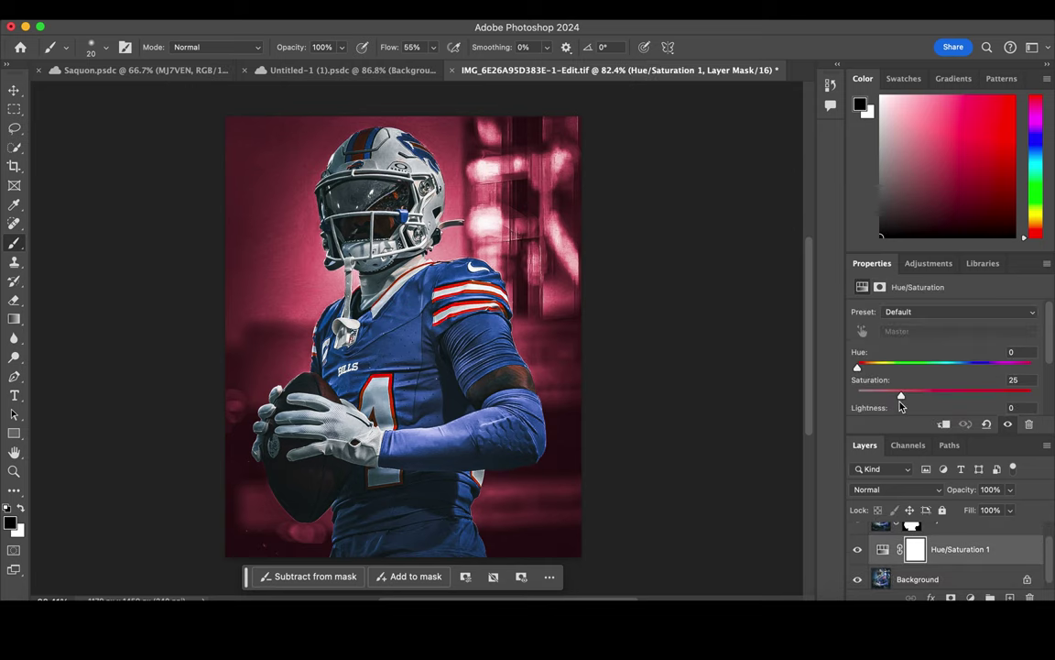
scroll(901, 396, down, 2)
click(930, 388)
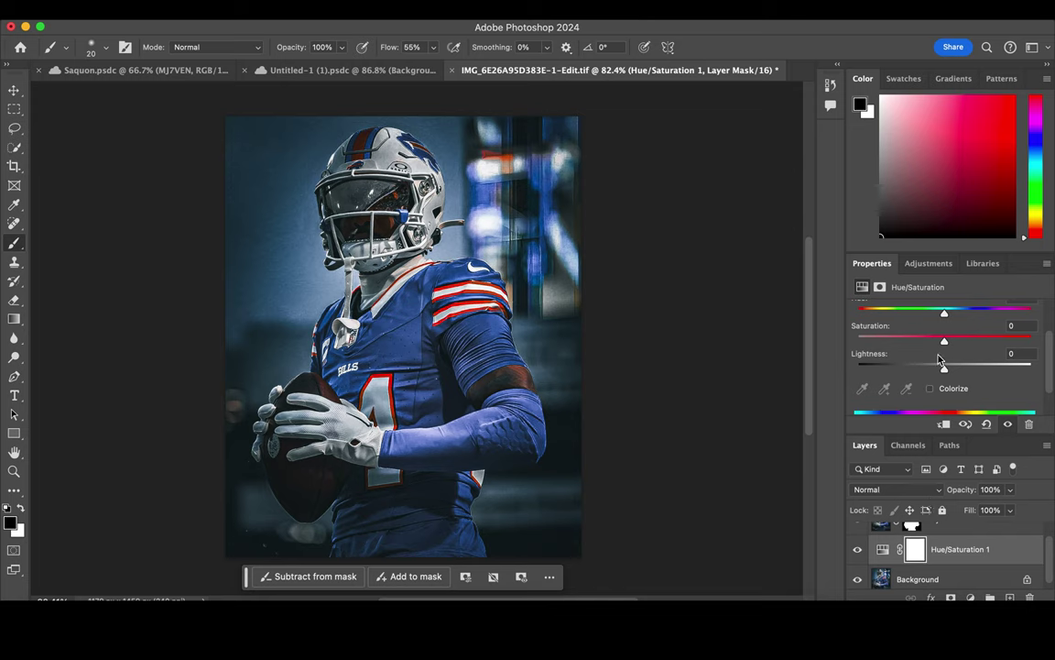
drag(943, 344, 905, 346)
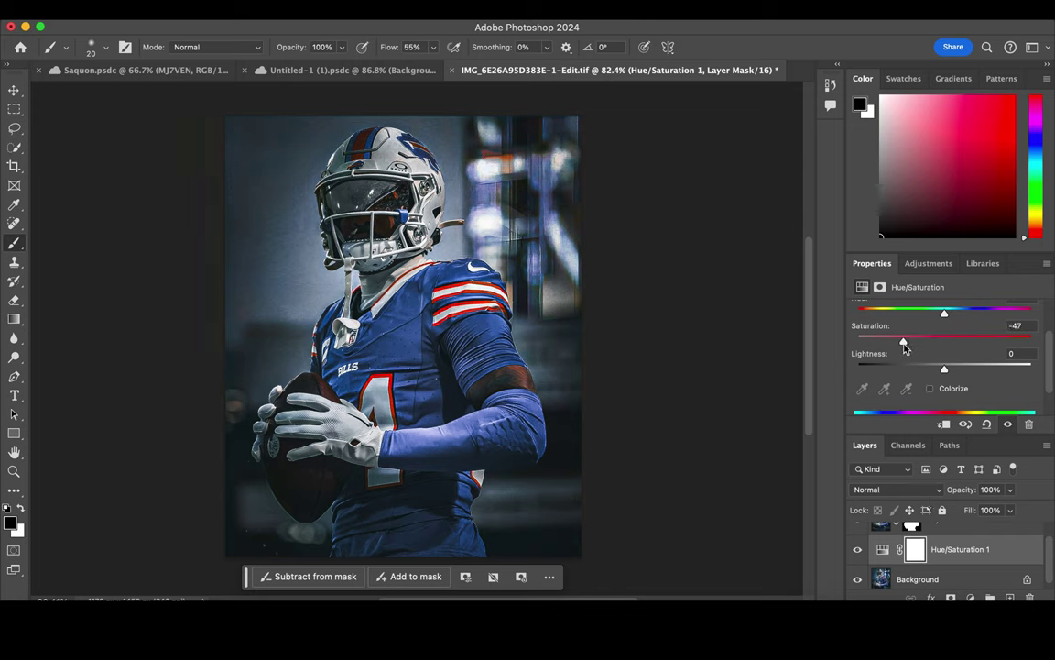
click(970, 596)
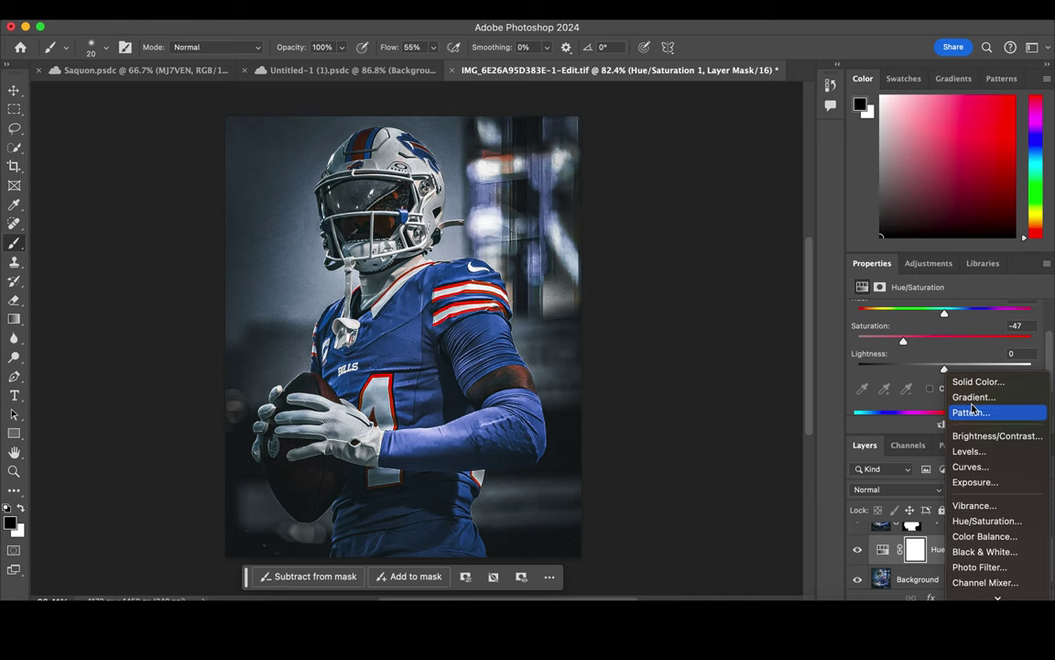
Add a Gradient Fill layer and set its left stop to a blue sampled from the jersey.
click(973, 397)
click(772, 195)
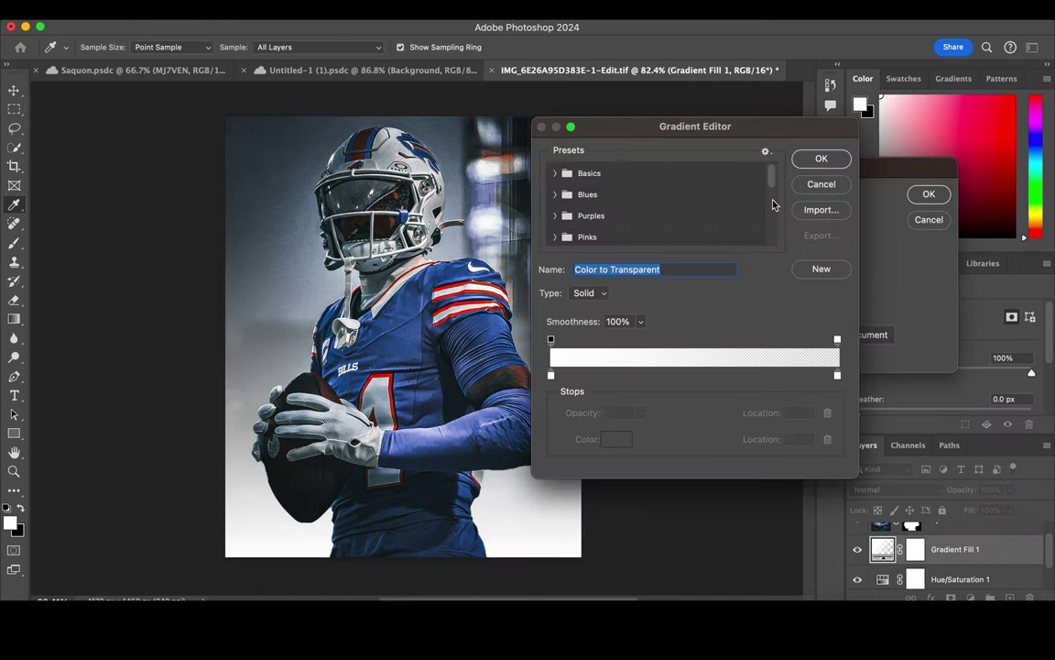
click(551, 375)
click(616, 438)
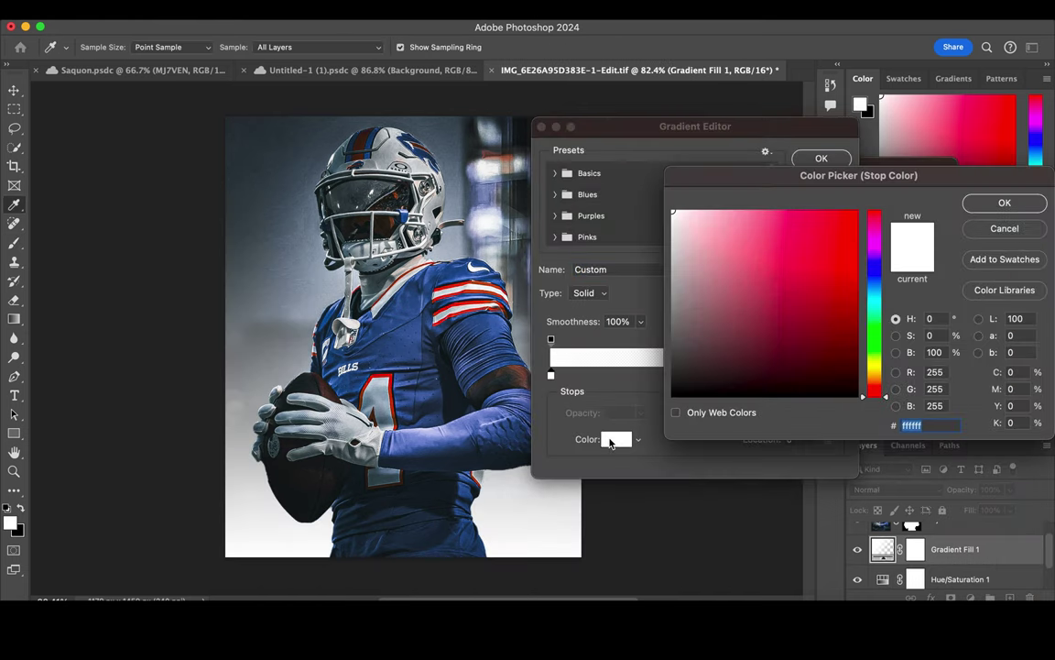
click(452, 289)
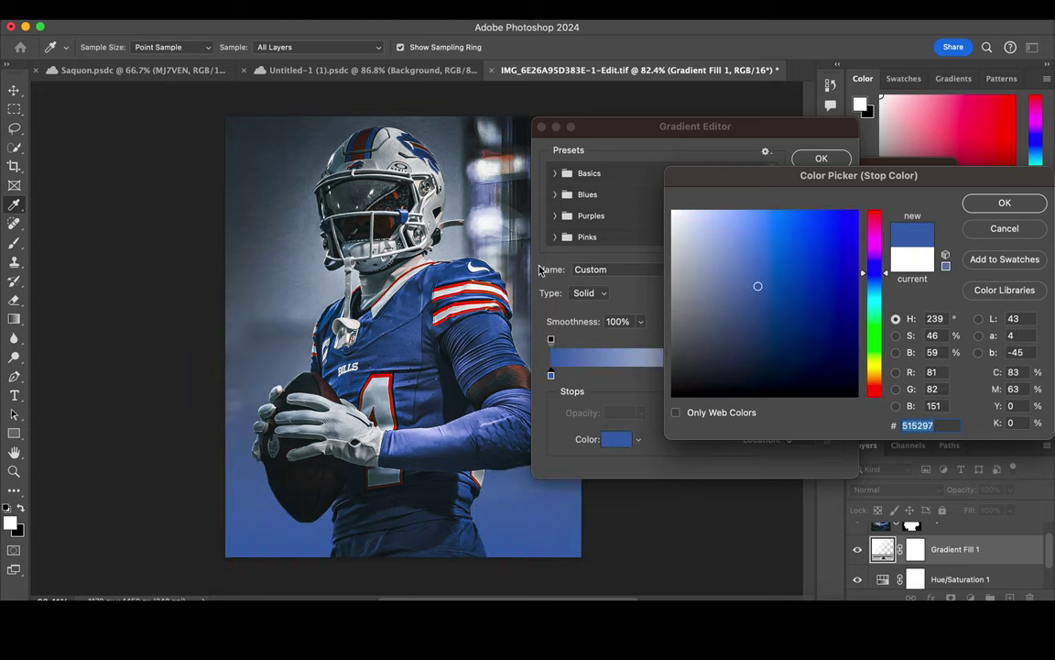
click(406, 251)
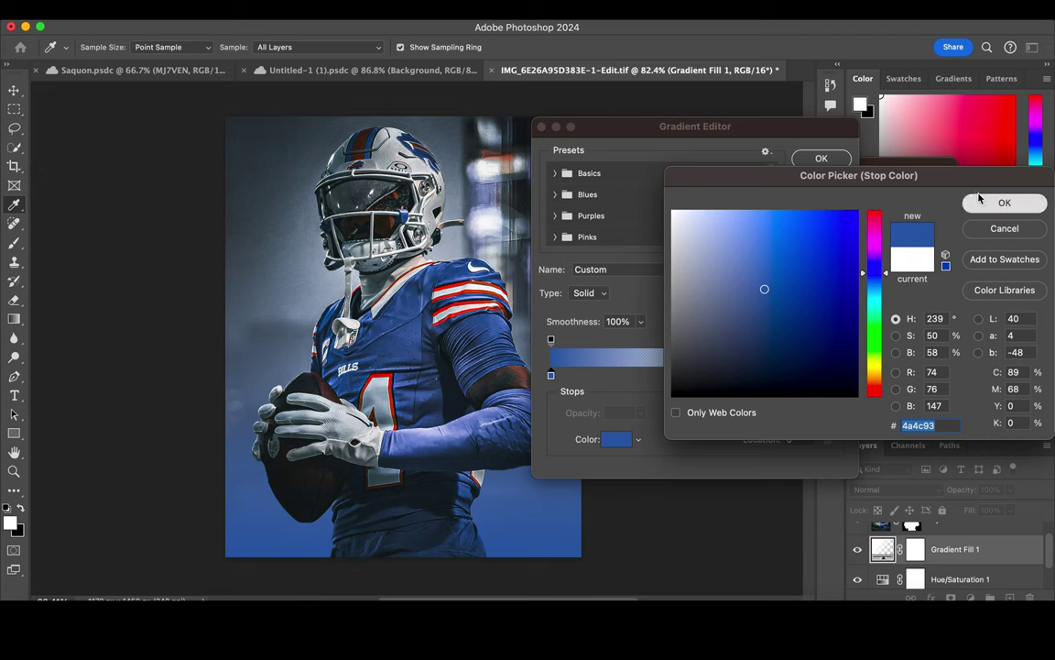
click(1004, 203)
Set the right stop to a sampled jersey blue as well and confirm the gradient fill.
click(836, 375)
click(617, 439)
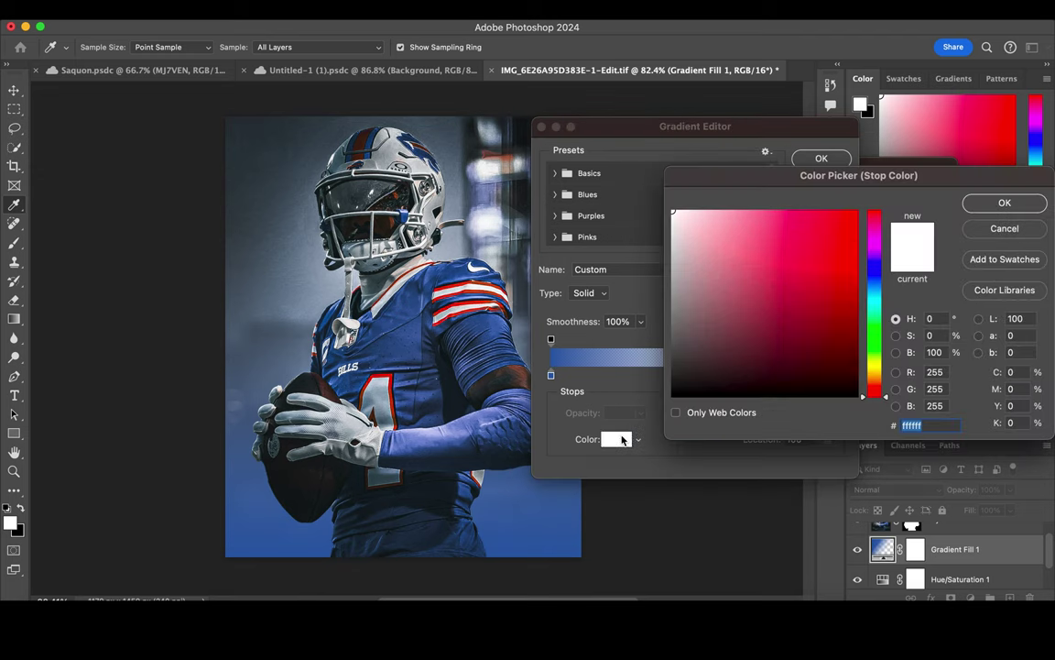
click(360, 349)
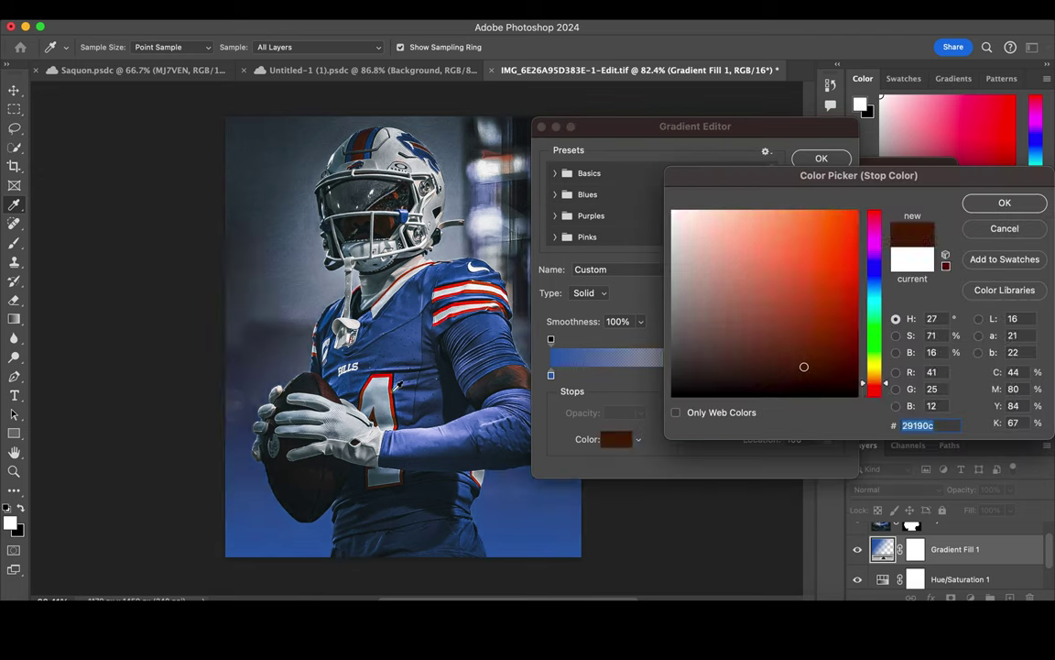
click(275, 522)
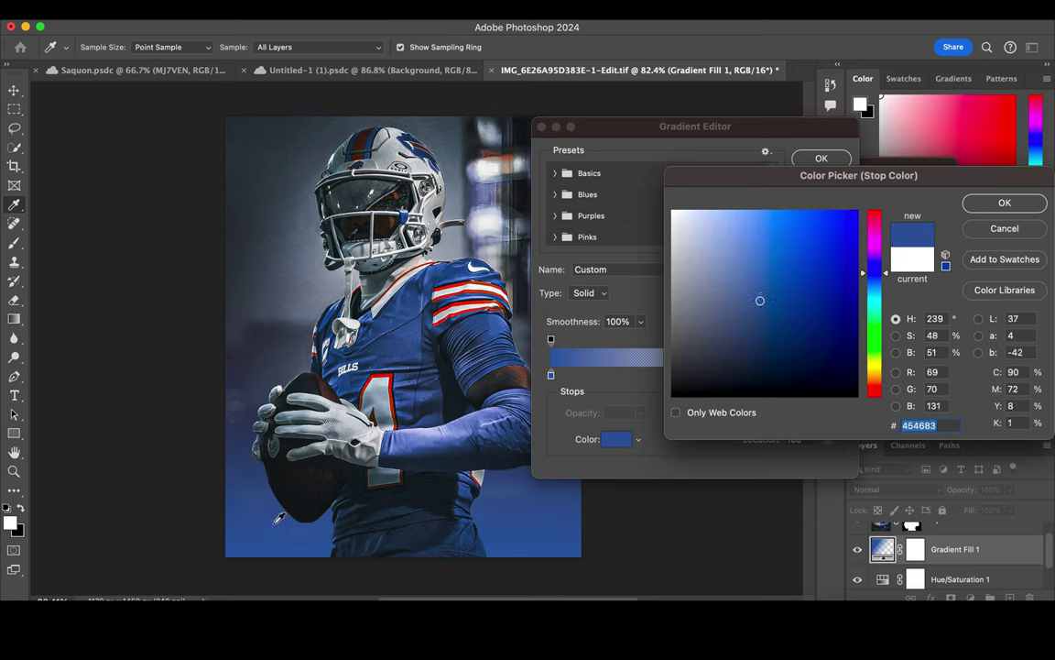
click(1005, 202)
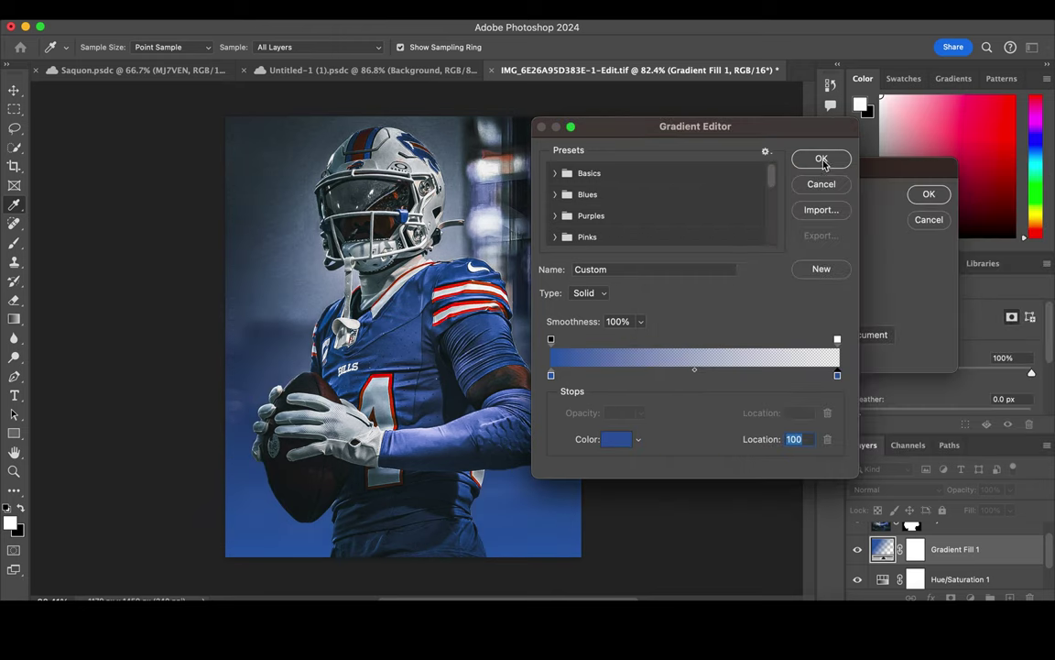
click(822, 160)
click(925, 195)
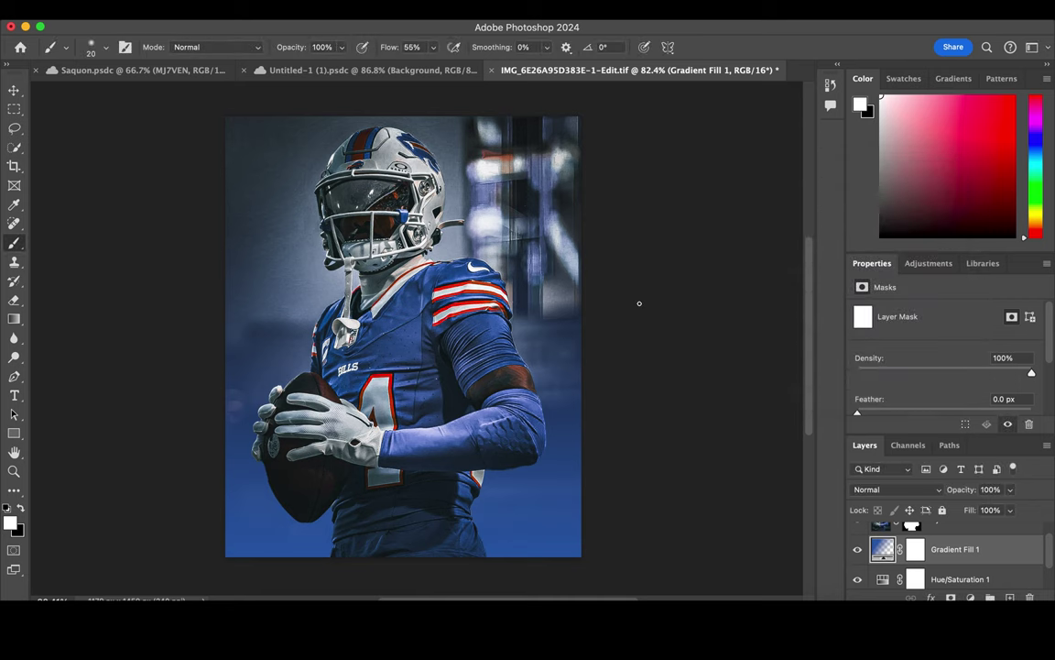
Add a second Gradient Fill layer with Reverse on and set its left stop to red.
click(970, 598)
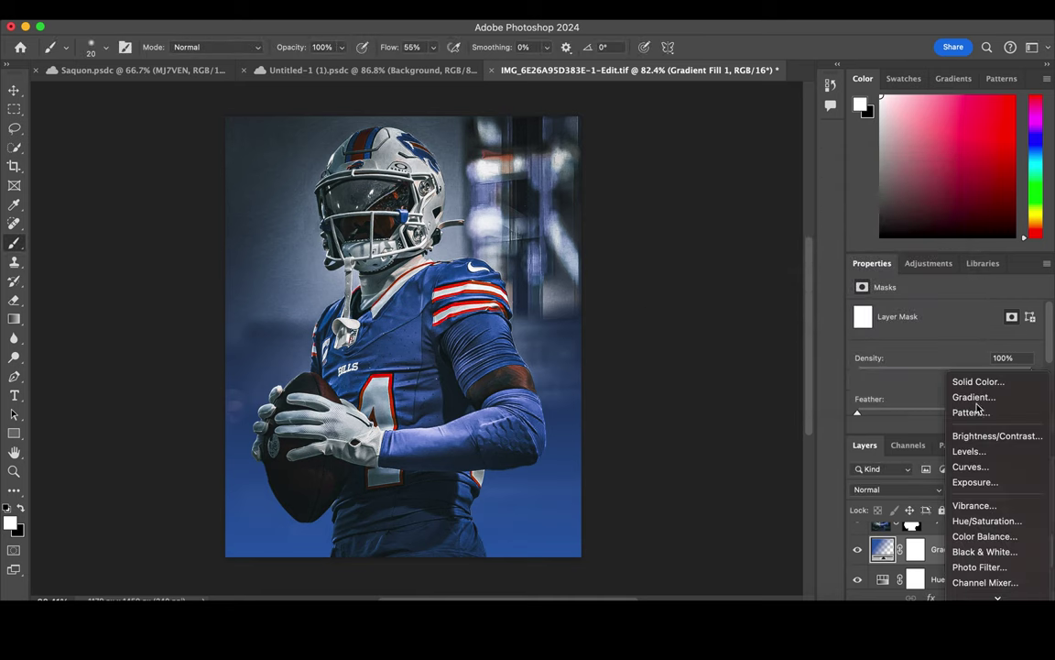
click(976, 401)
click(732, 292)
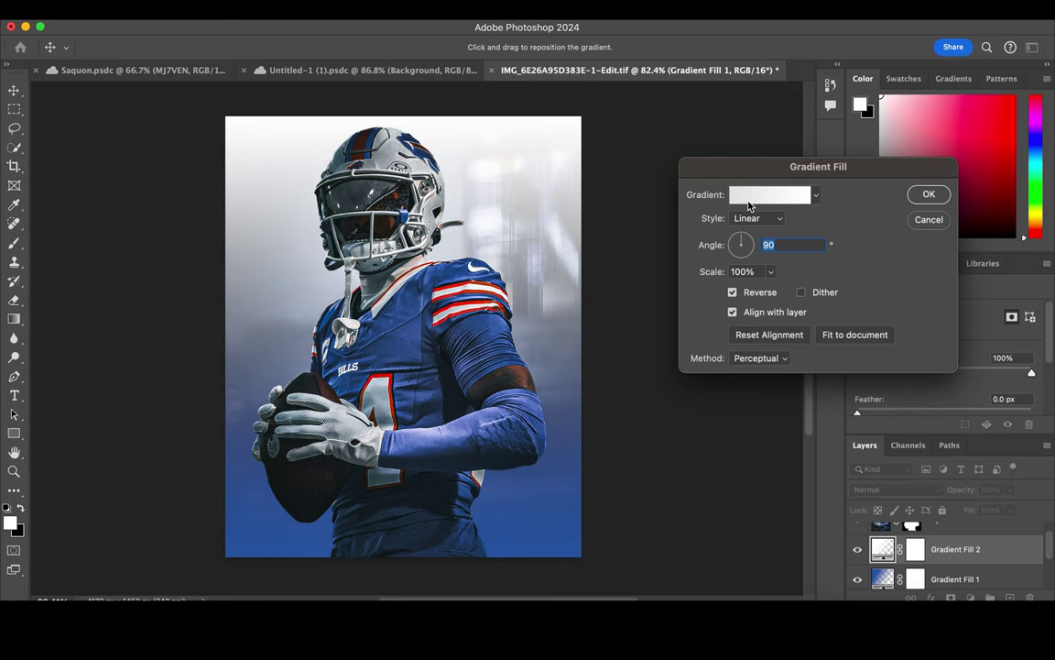
click(749, 200)
click(551, 376)
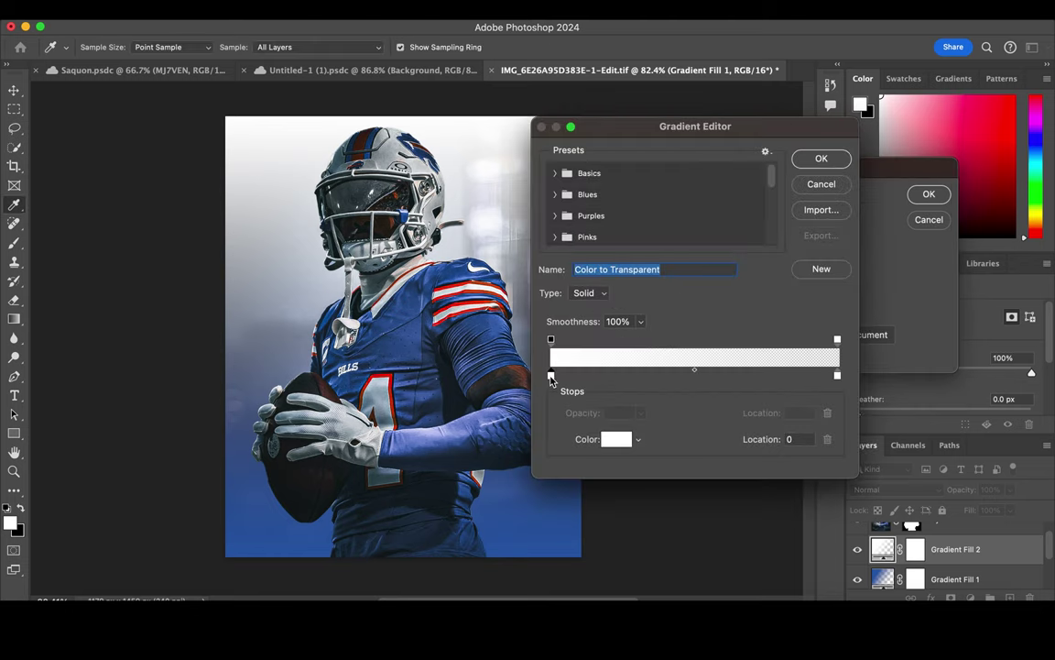
double_click(551, 376)
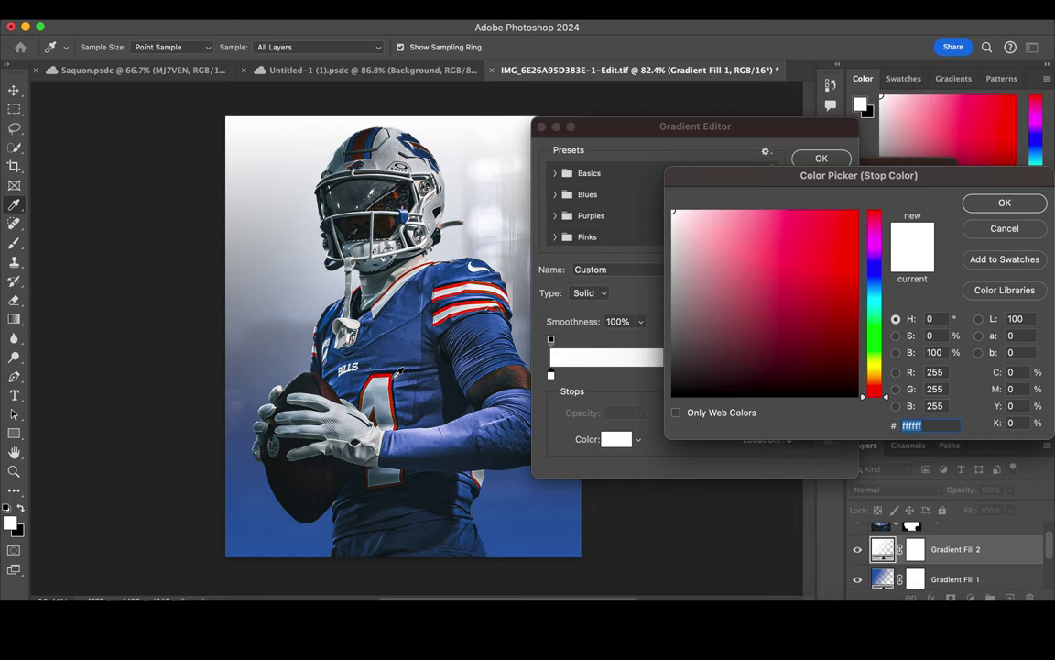
click(400, 372)
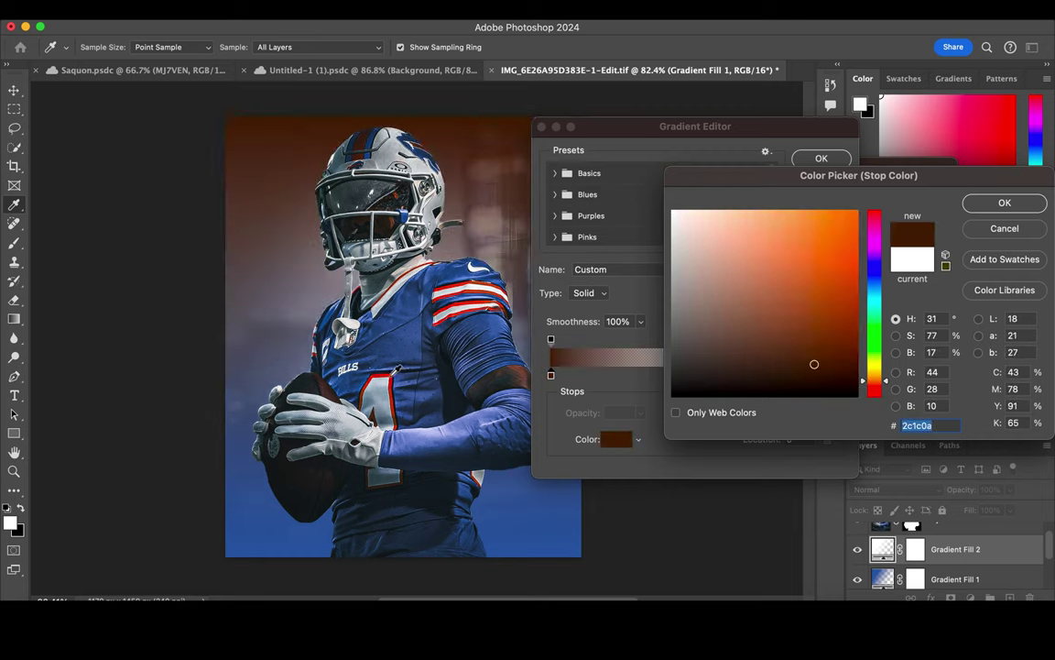
click(833, 236)
drag(833, 235, 849, 240)
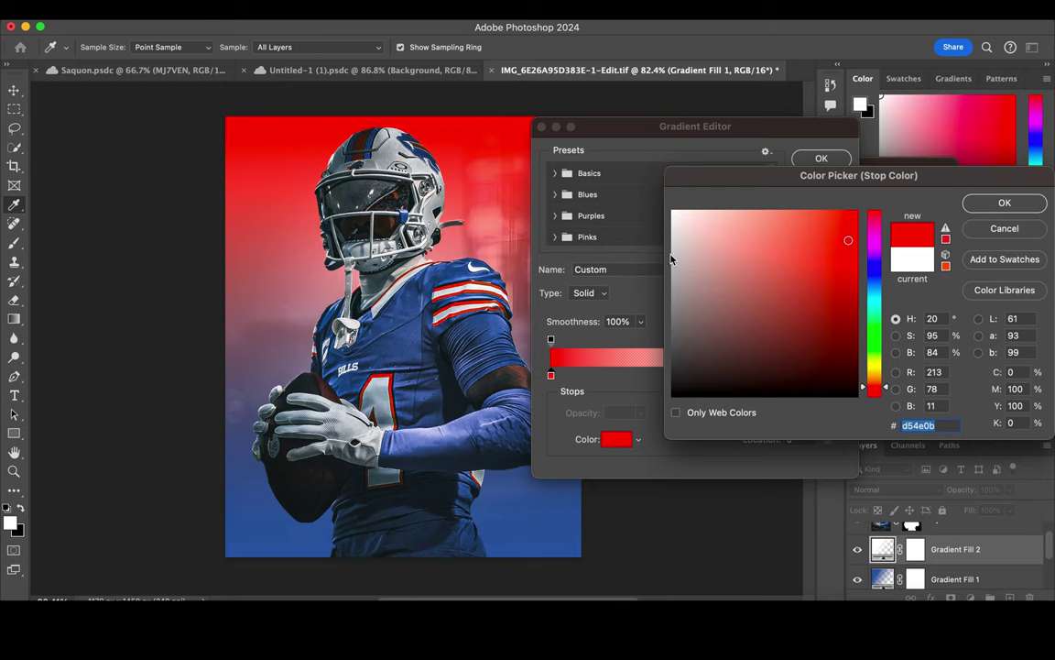
key(Return)
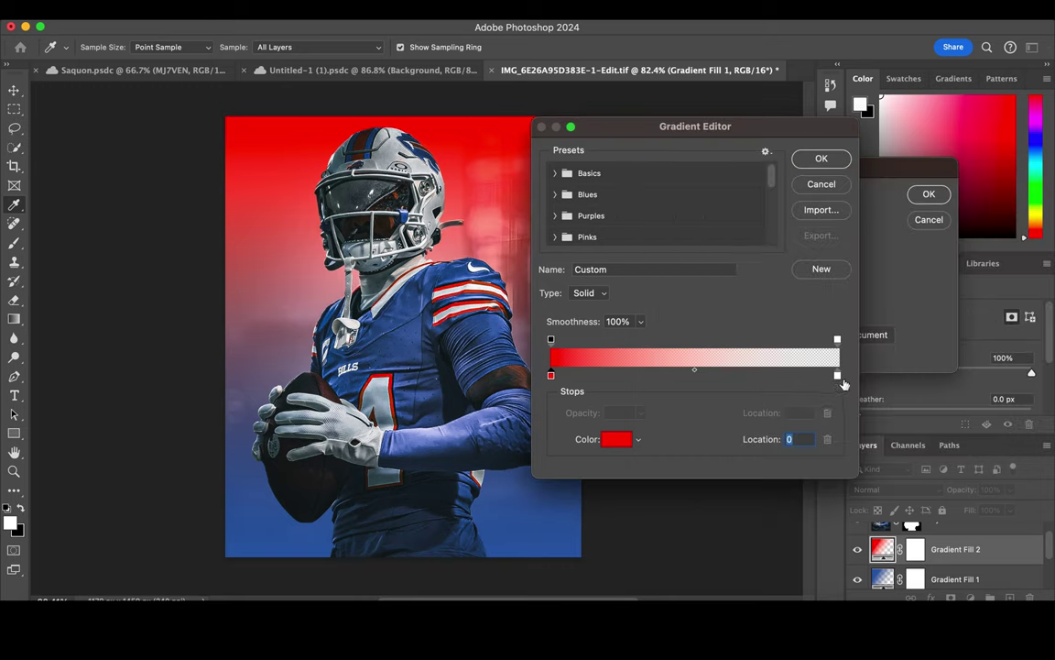
Make both stops deep red (d50b0b) and apply the gradient fill at 90°.
click(836, 376)
click(616, 438)
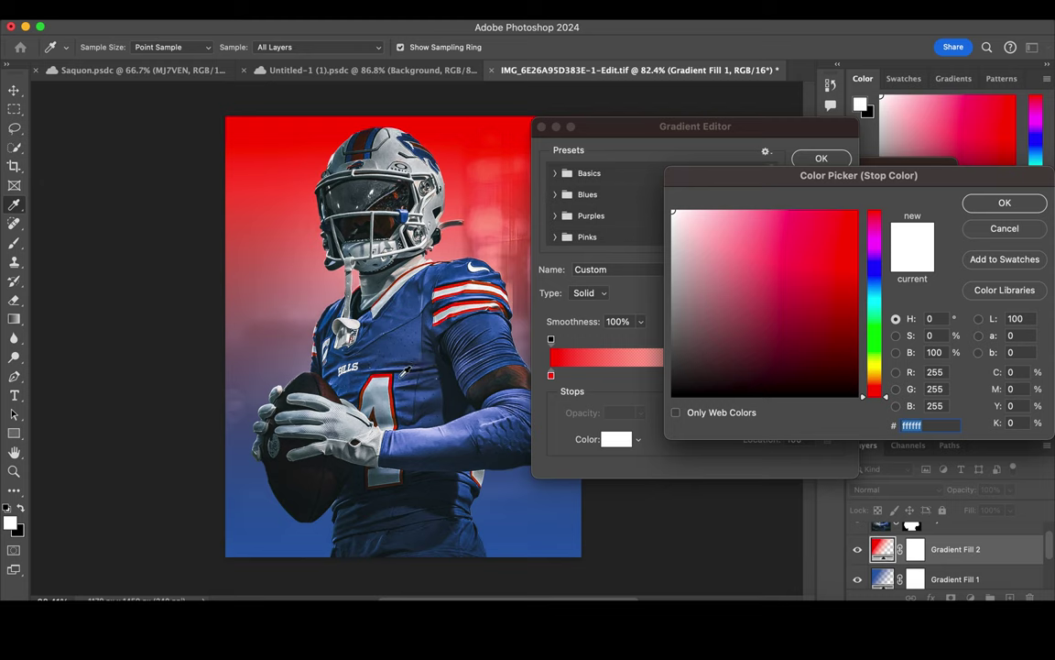
click(432, 119)
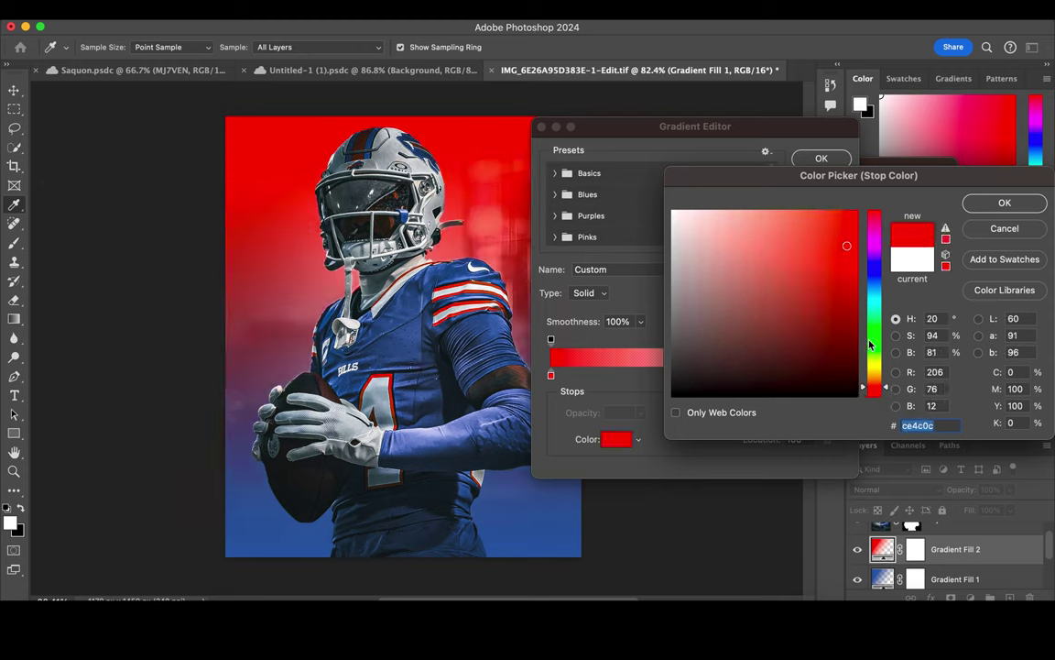
drag(876, 389, 889, 406)
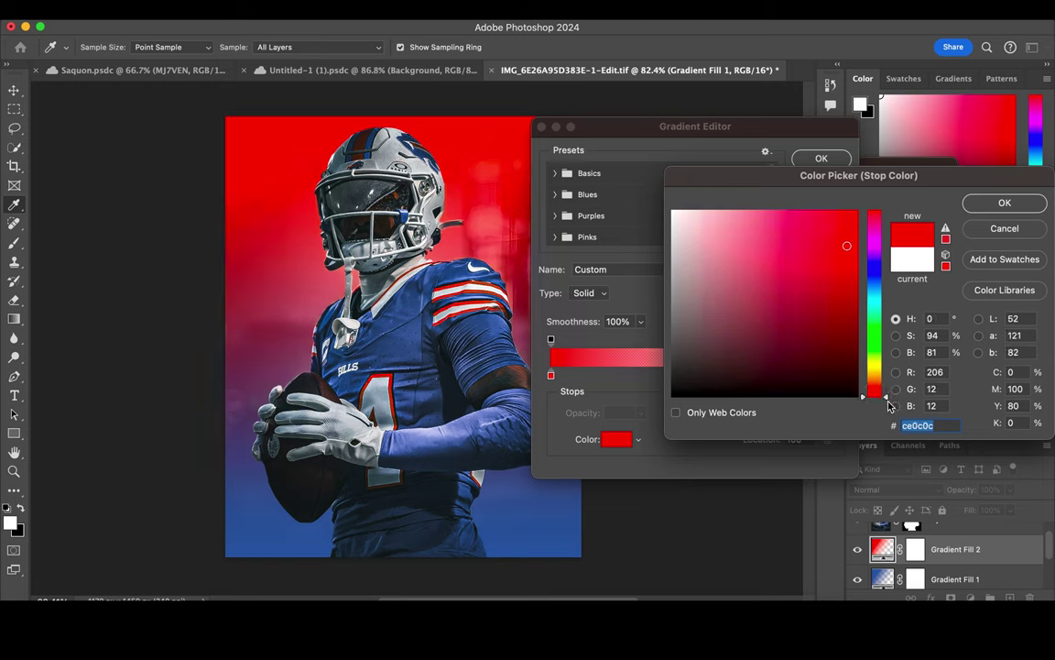
click(990, 204)
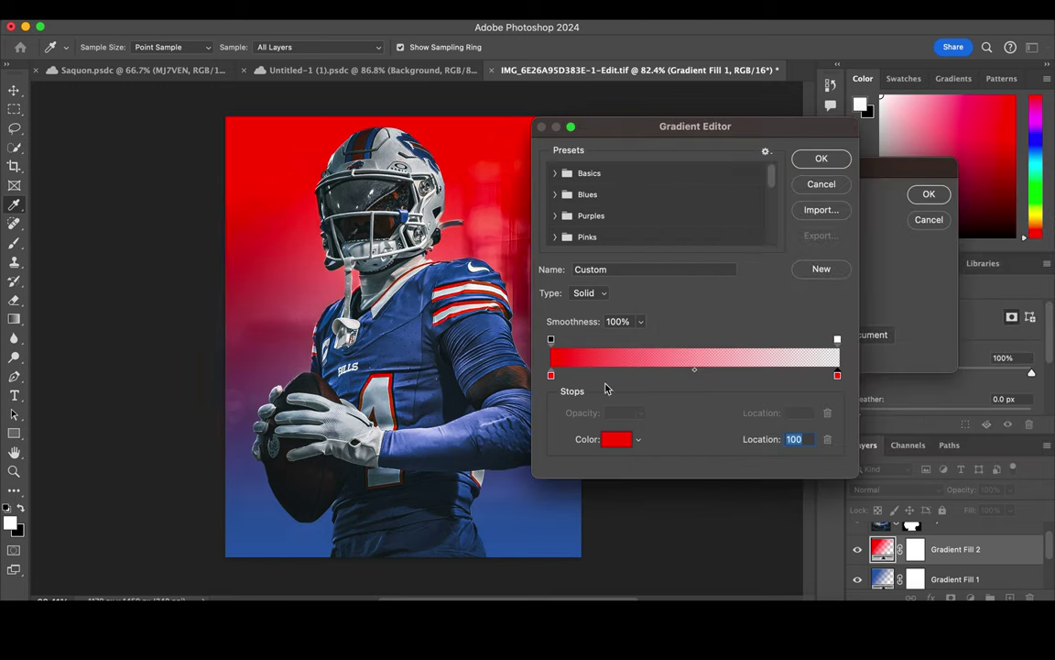
click(552, 375)
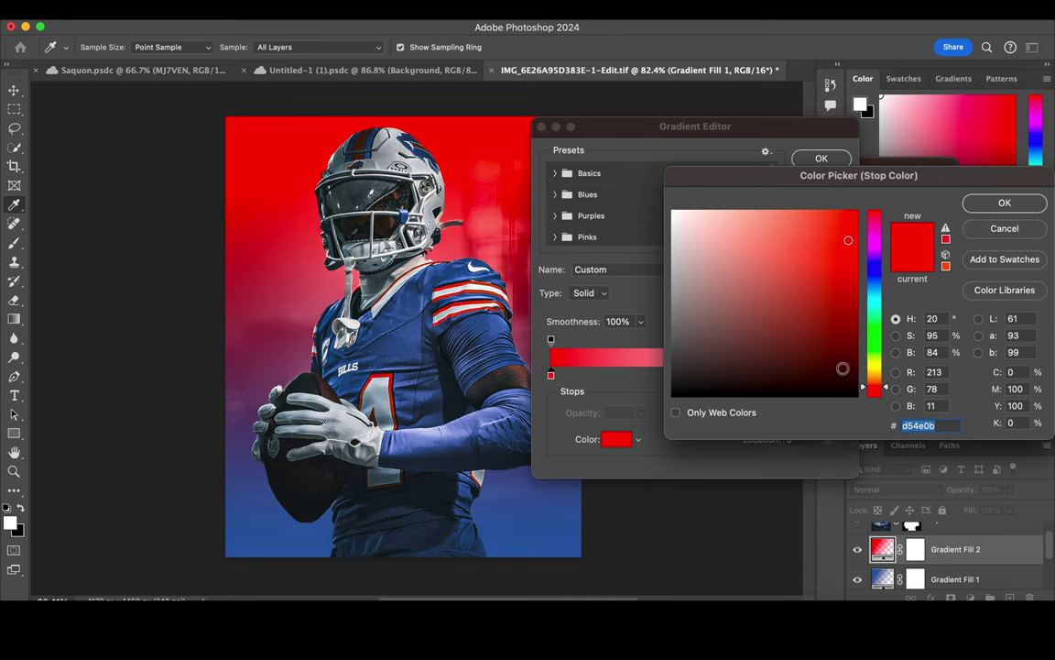
drag(875, 389, 888, 424)
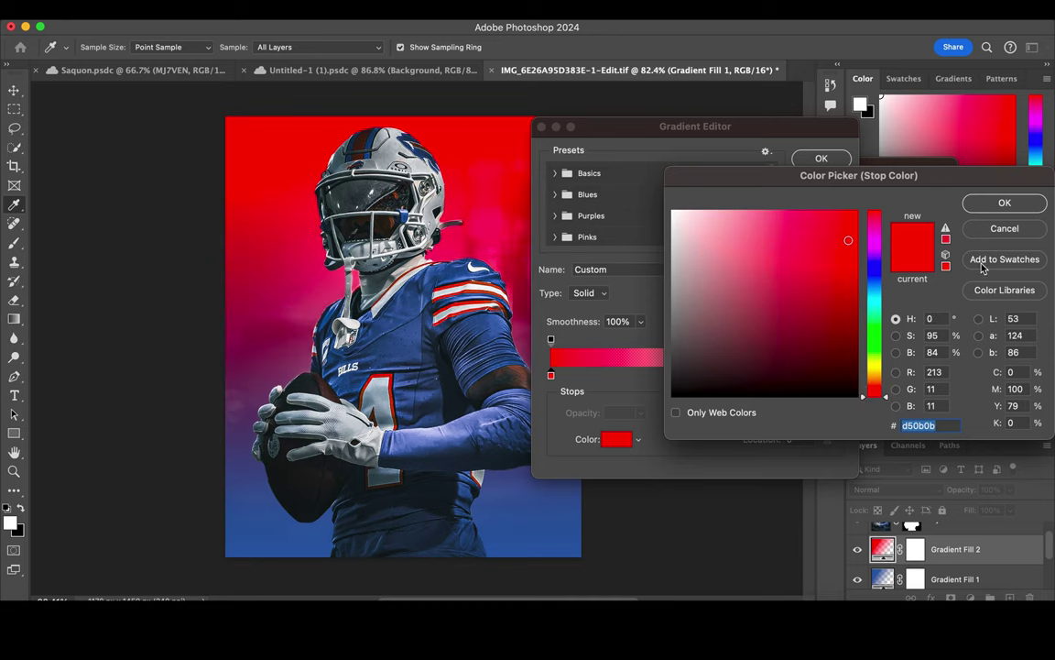
click(1005, 202)
click(814, 162)
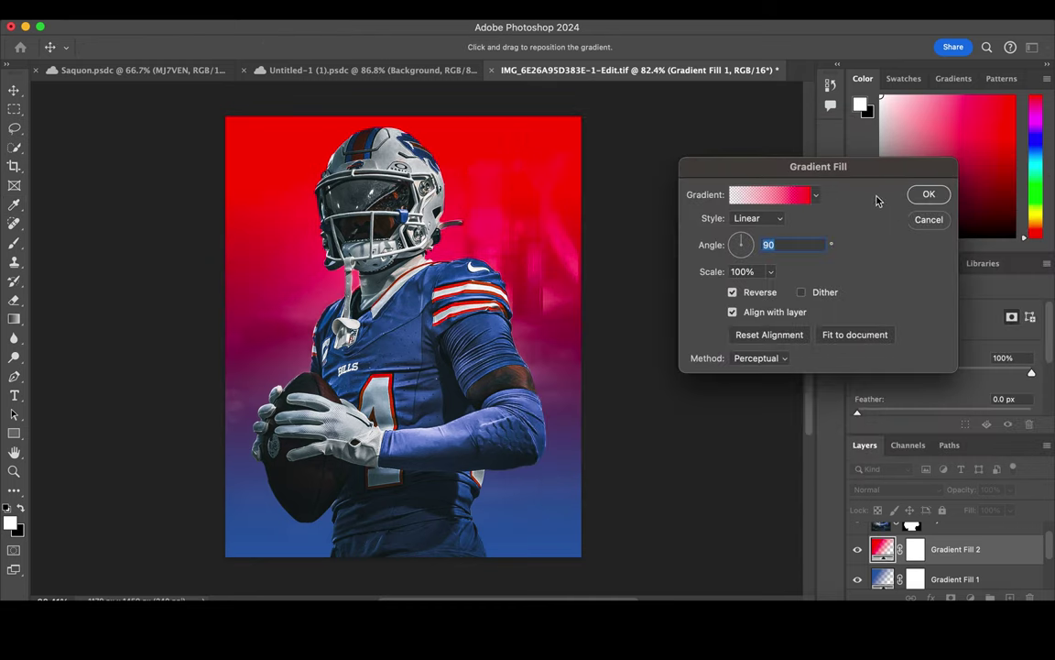
click(916, 198)
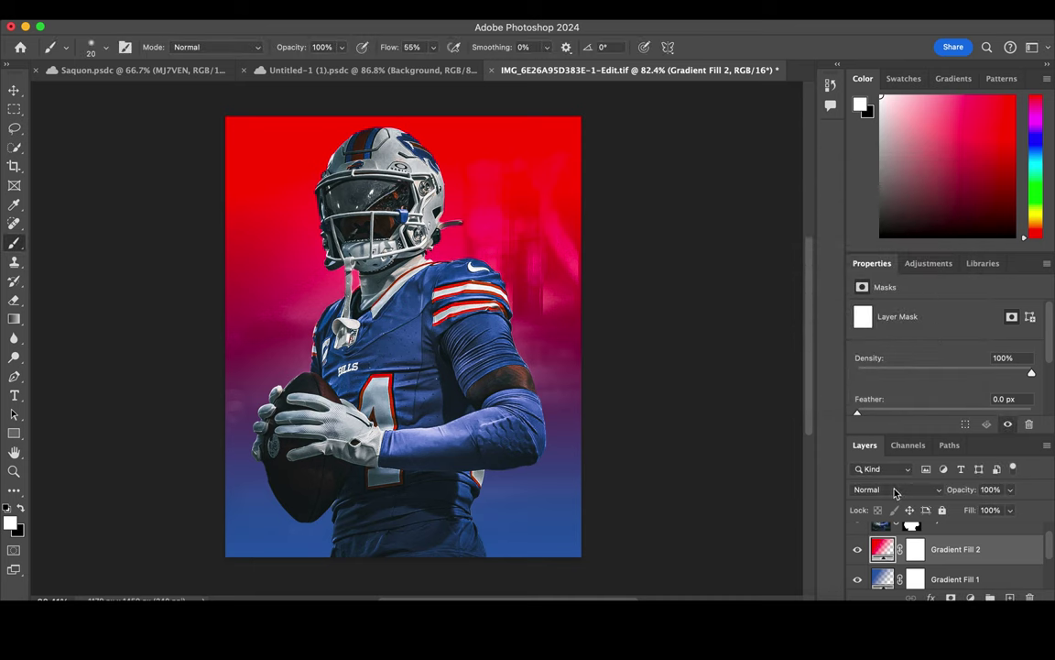
Set Gradient Fill 2 to Hard Light and Gradient Fill 1 to Color Dodge blending.
click(894, 490)
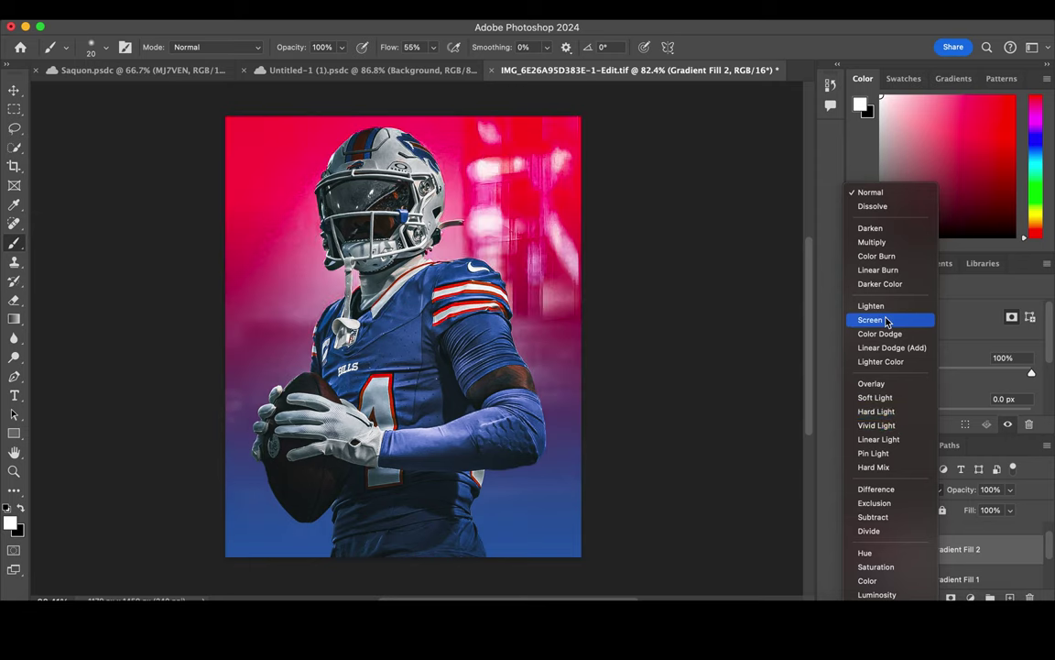
click(894, 413)
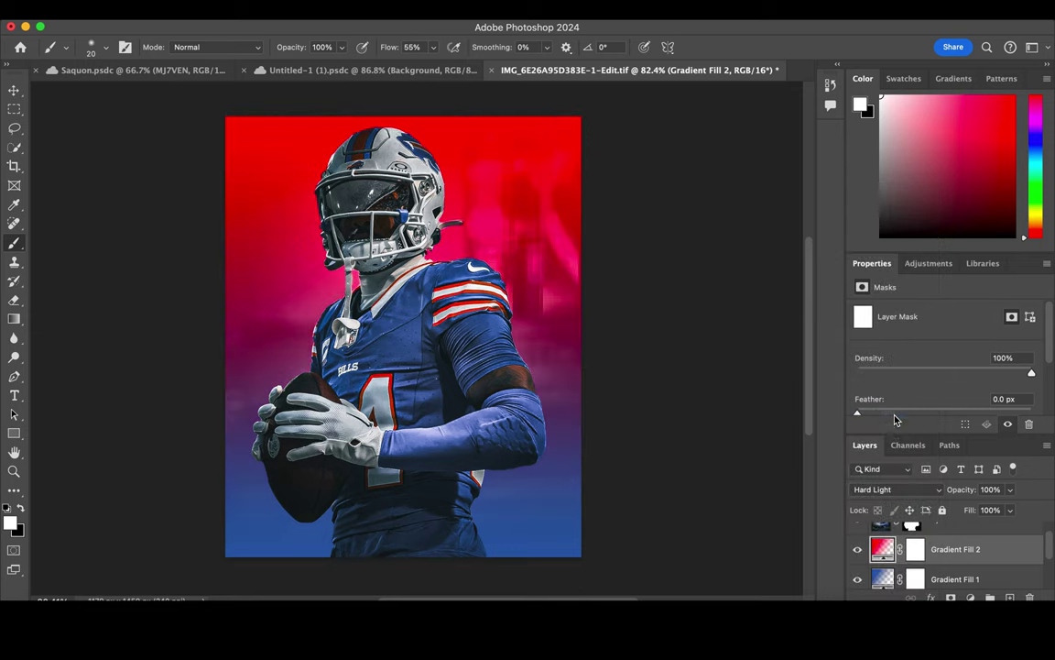
click(957, 577)
click(913, 489)
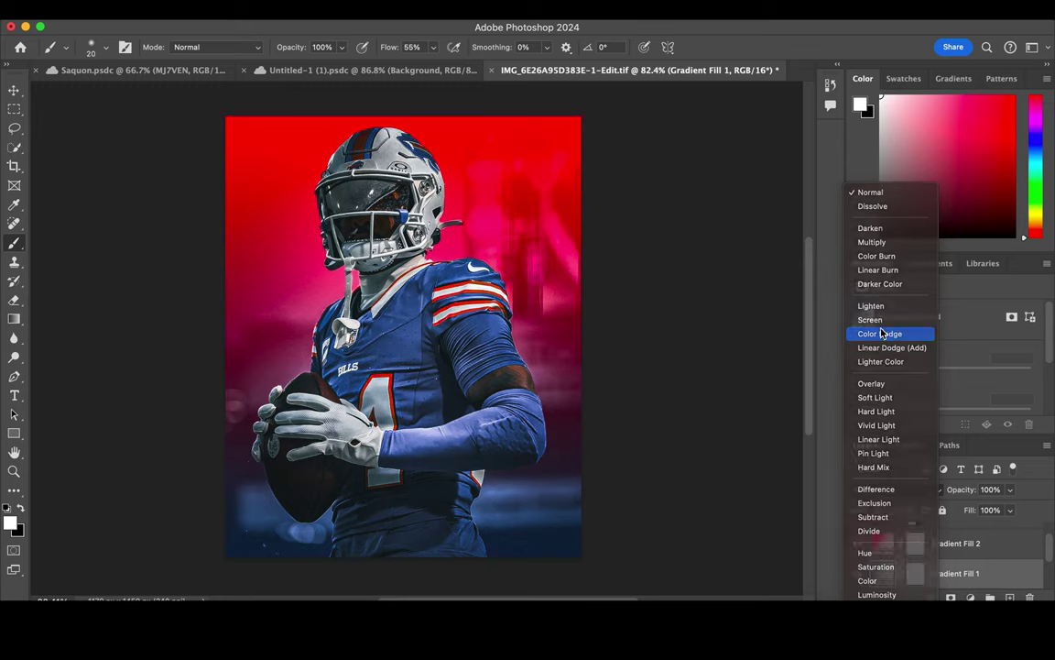
click(882, 333)
Shift the blue gradient higher on the canvas for a more purple blend.
double_click(883, 573)
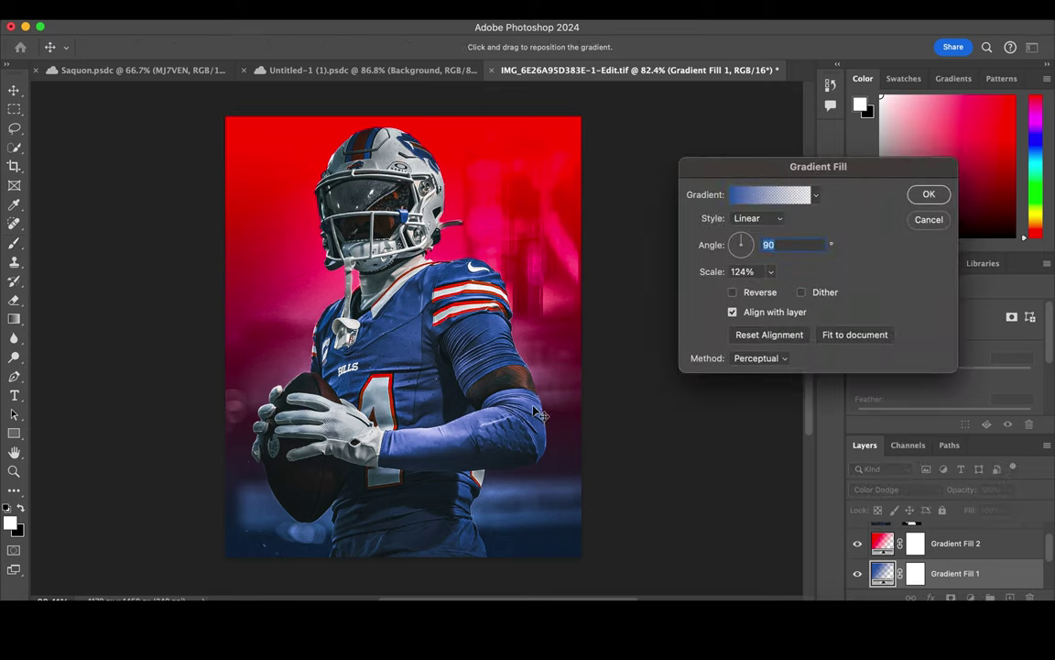
drag(546, 299, 545, 290)
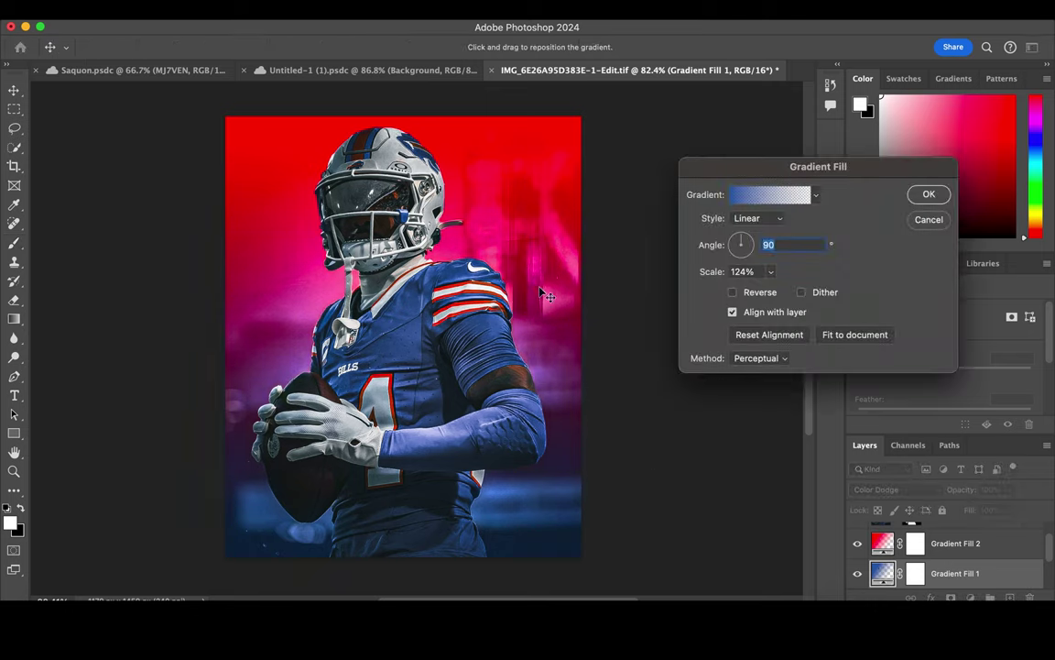
click(923, 194)
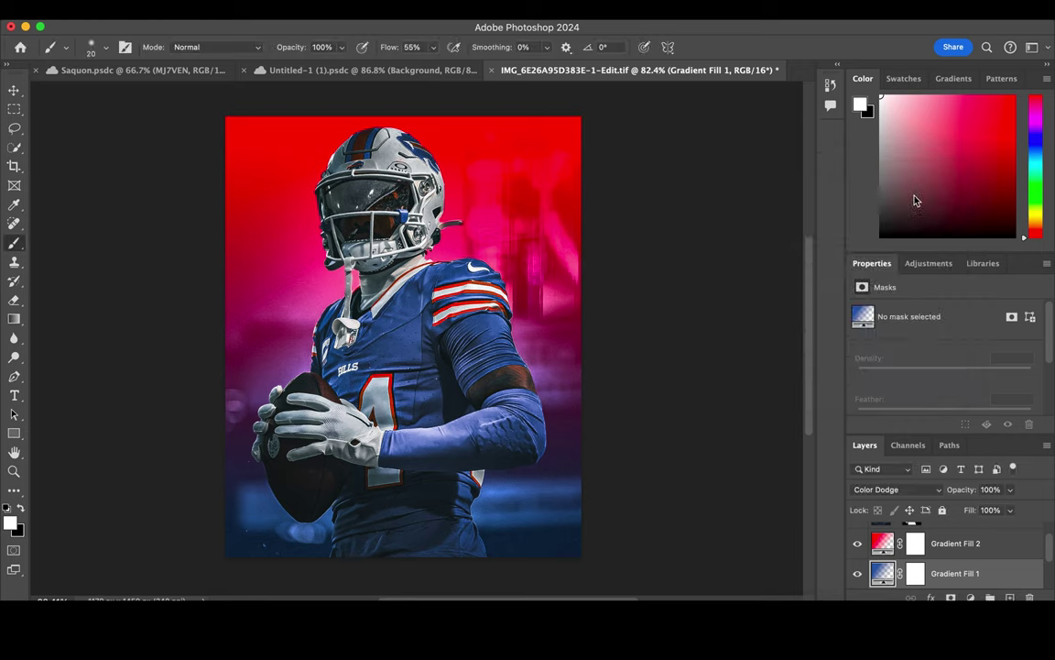
scroll(943, 549, down, 2)
click(953, 549)
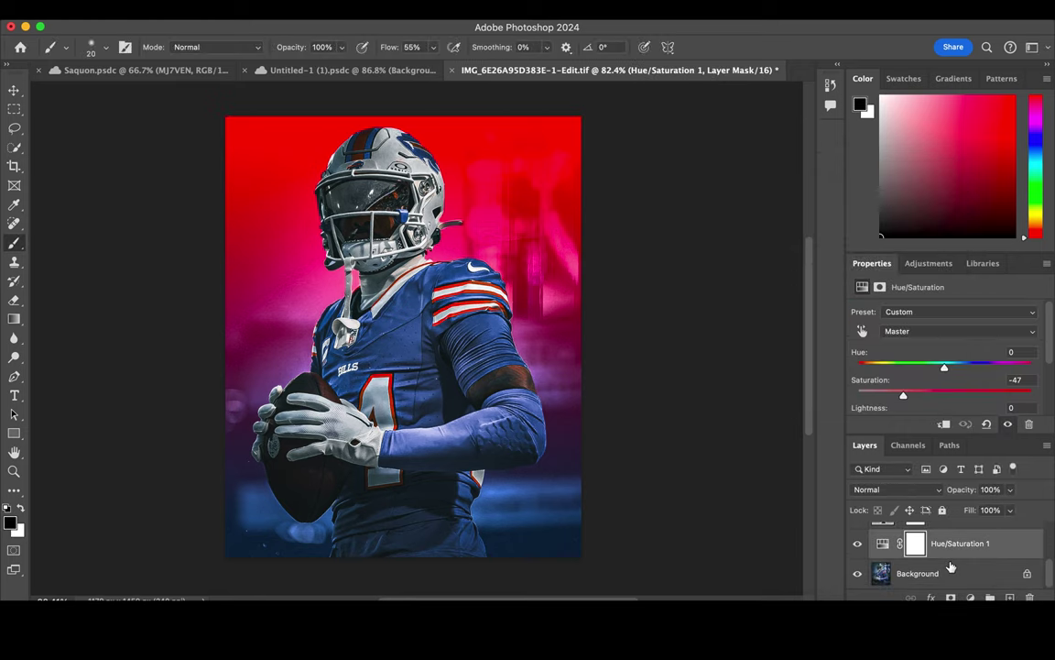
Duplicate the Background layer and give the copy a Motion Blur at angle 0, distance 97.
click(949, 571)
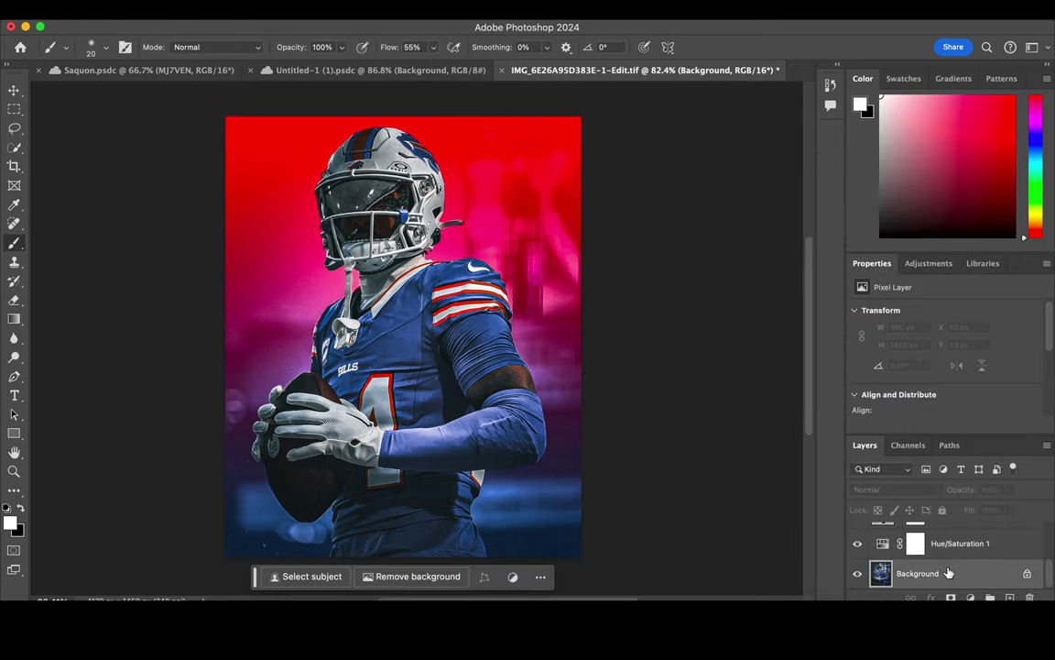
key(ctrl+j)
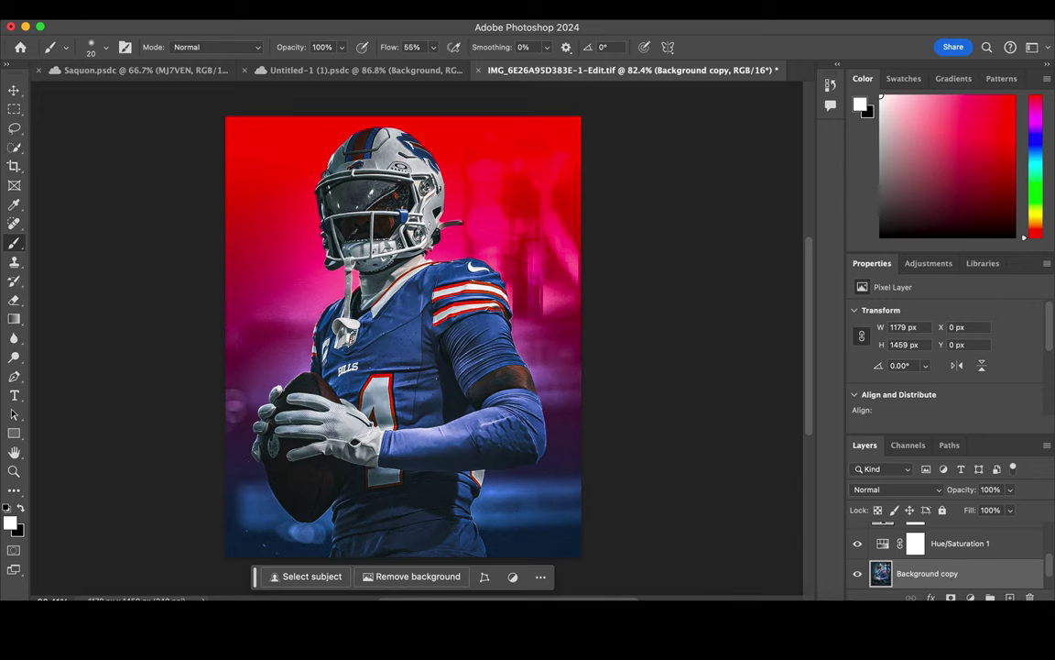
click(365, 9)
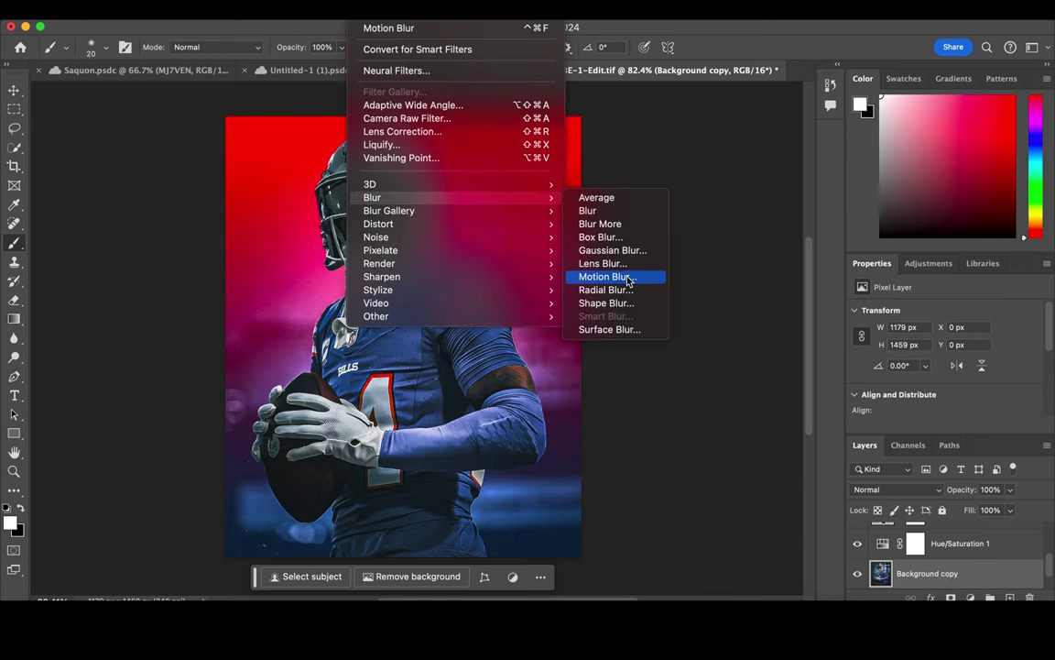
click(628, 278)
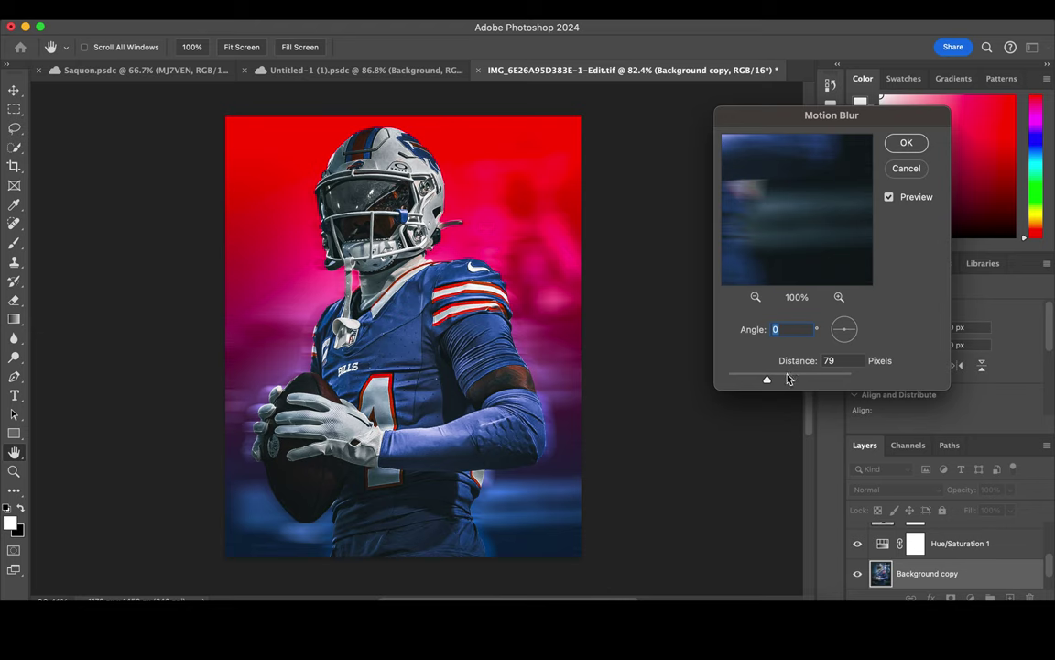
drag(787, 378, 775, 381)
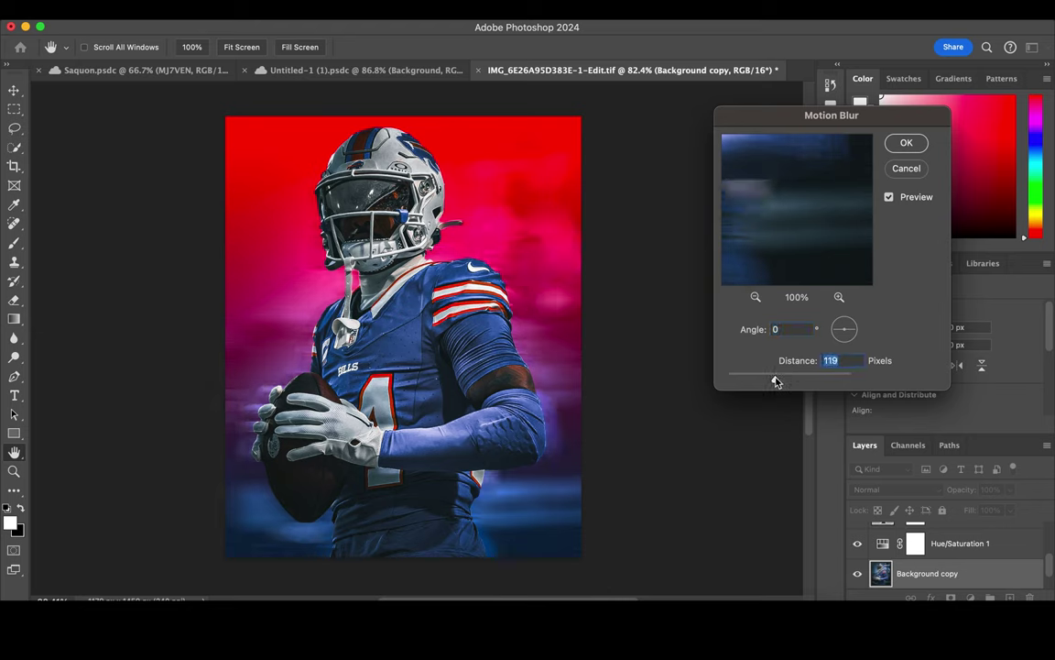
drag(775, 381, 770, 380)
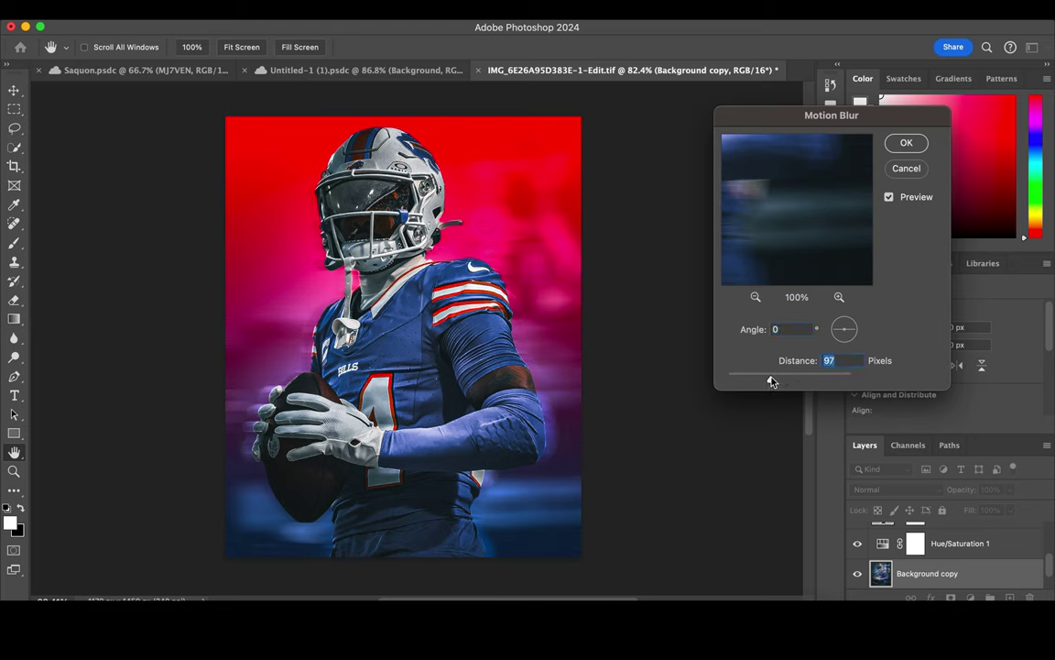
click(907, 146)
key(b)
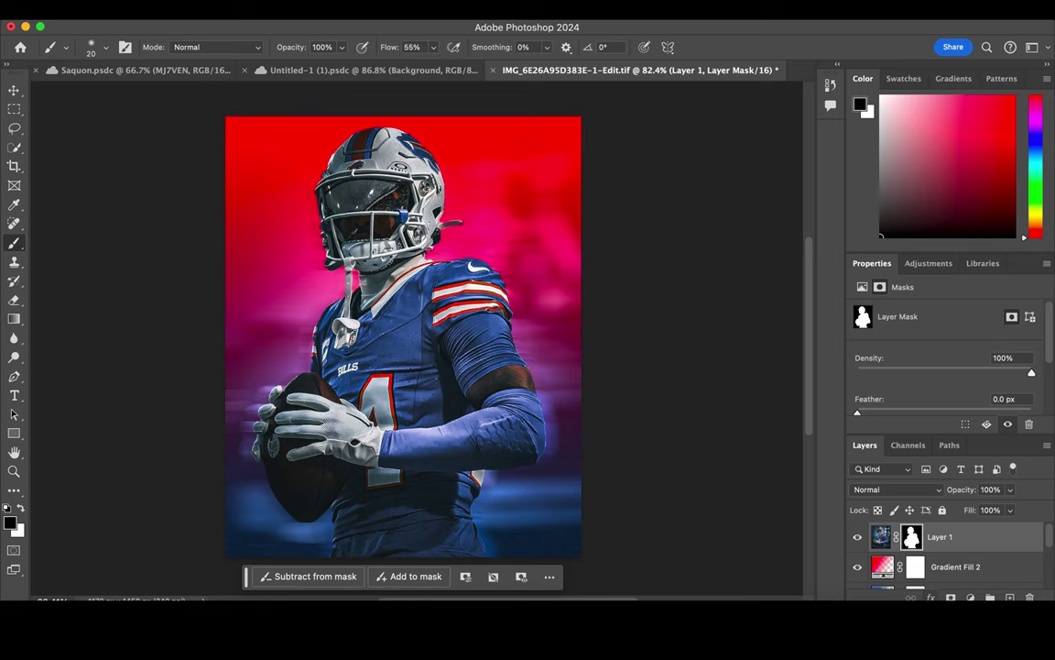
Add an Overlay outer glow to Layer 1 at 45% opacity and 65 px size.
click(930, 597)
click(951, 586)
drag(757, 333, 847, 343)
click(768, 313)
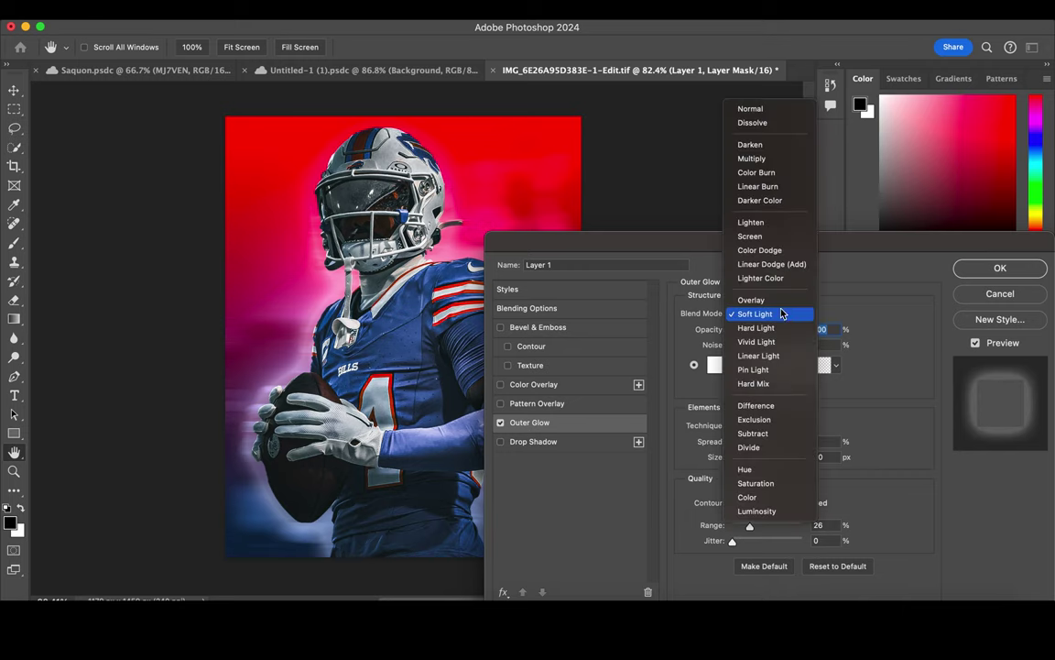
click(775, 301)
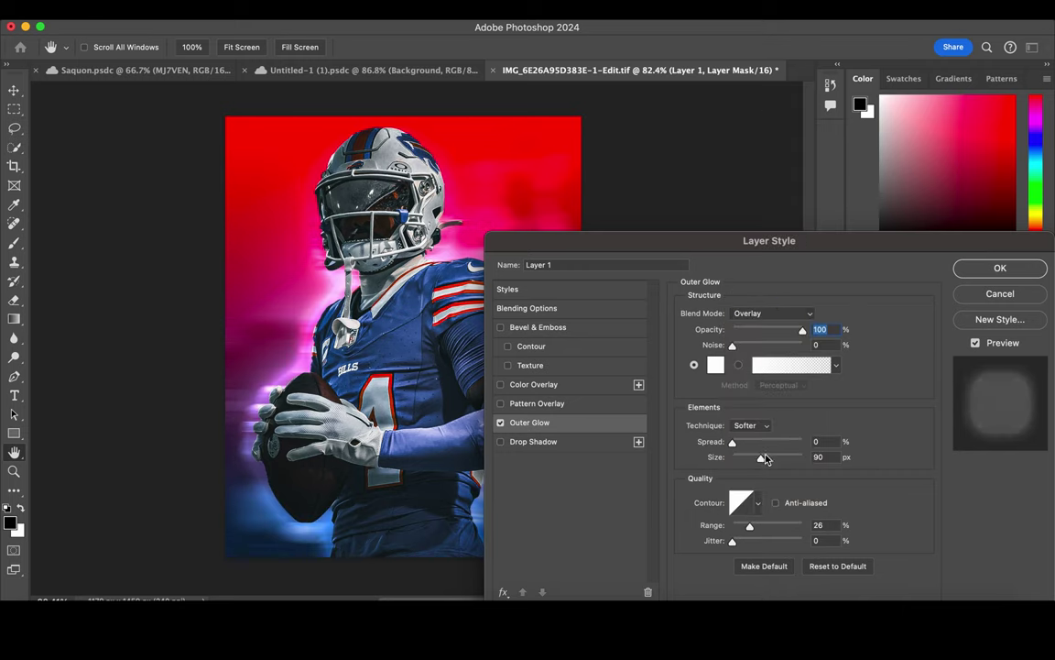
mouse_move(760, 457)
mouse_down()
mouse_move(743, 458)
mouse_move(784, 462)
mouse_move(753, 461)
mouse_up()
mouse_move(801, 331)
mouse_down()
mouse_move(754, 338)
mouse_move(776, 339)
mouse_move(765, 339)
mouse_up()
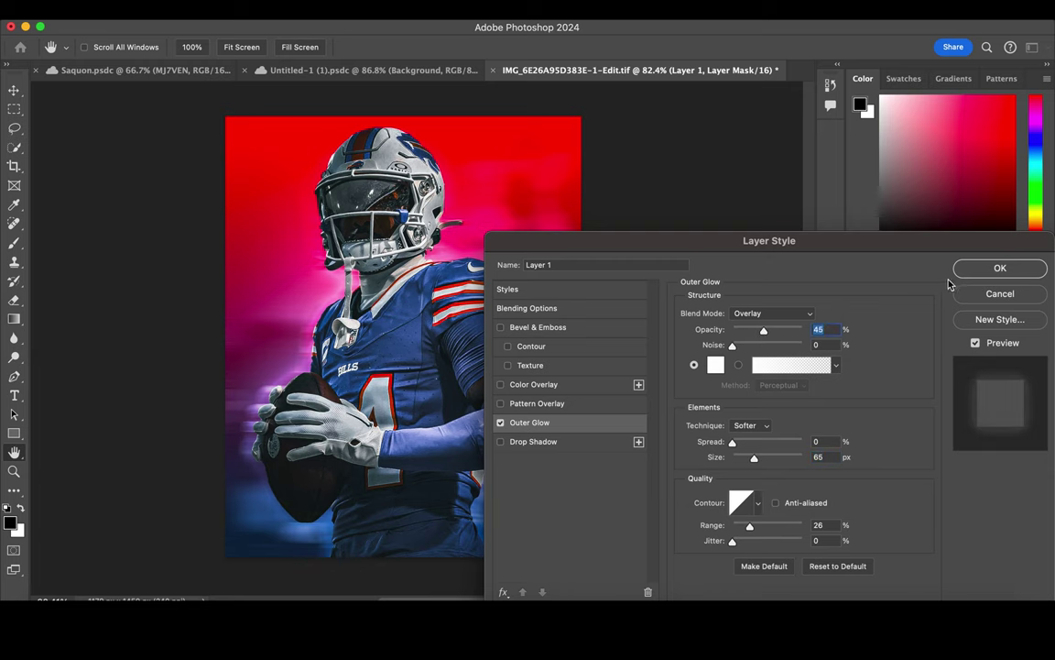
click(998, 269)
scroll(556, 263, down, 2)
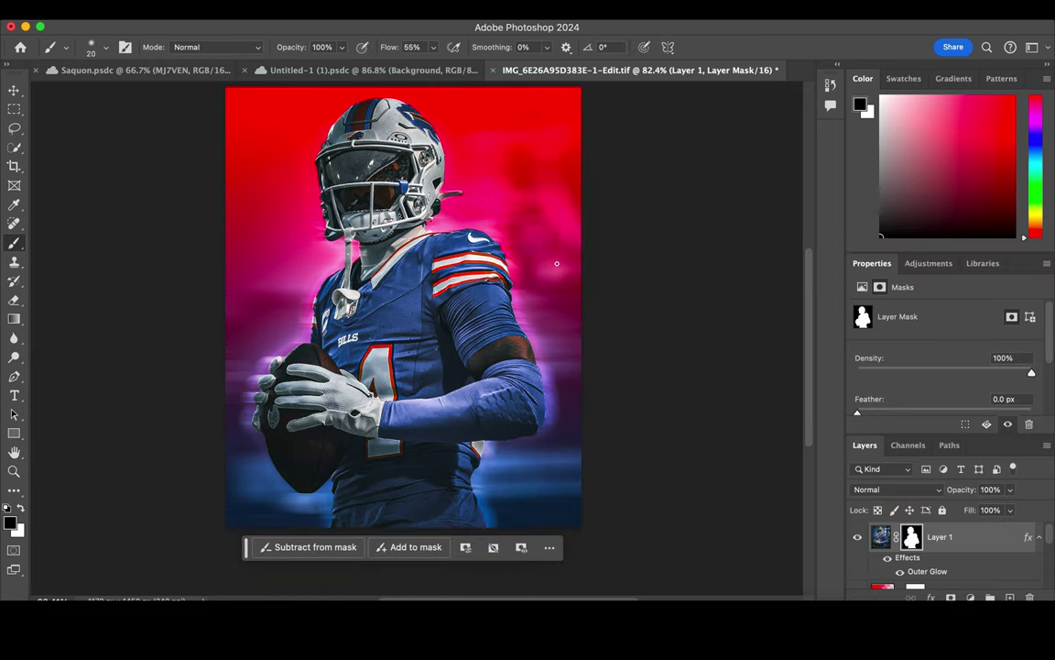
click(970, 597)
Add a black-to-white Gradient Map over the player layer, blended Soft Light at 26% opacity.
click(973, 578)
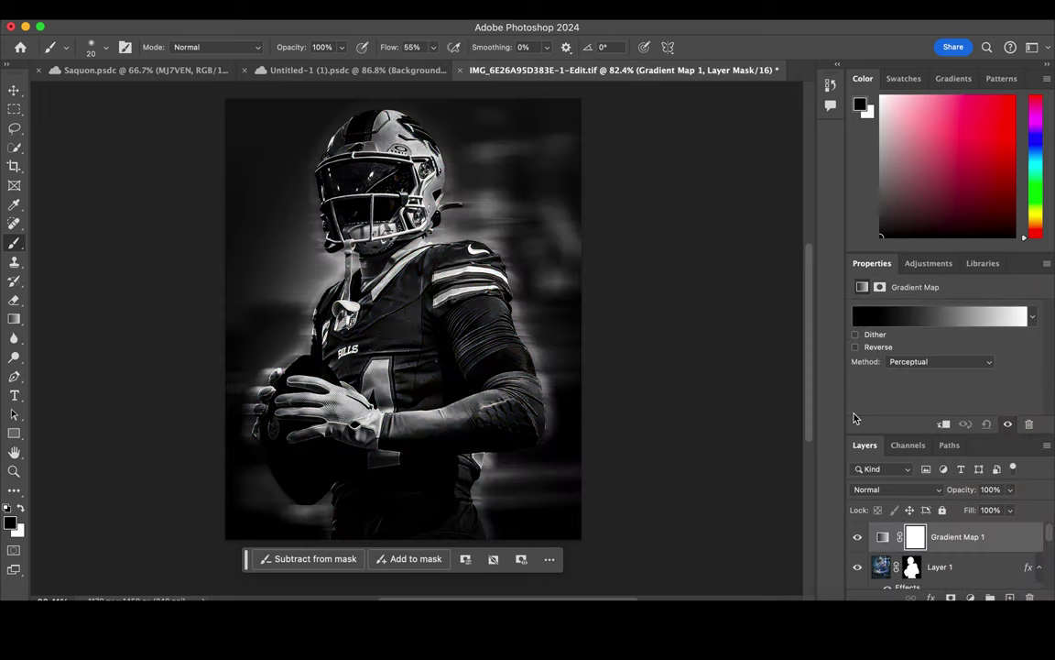
click(896, 489)
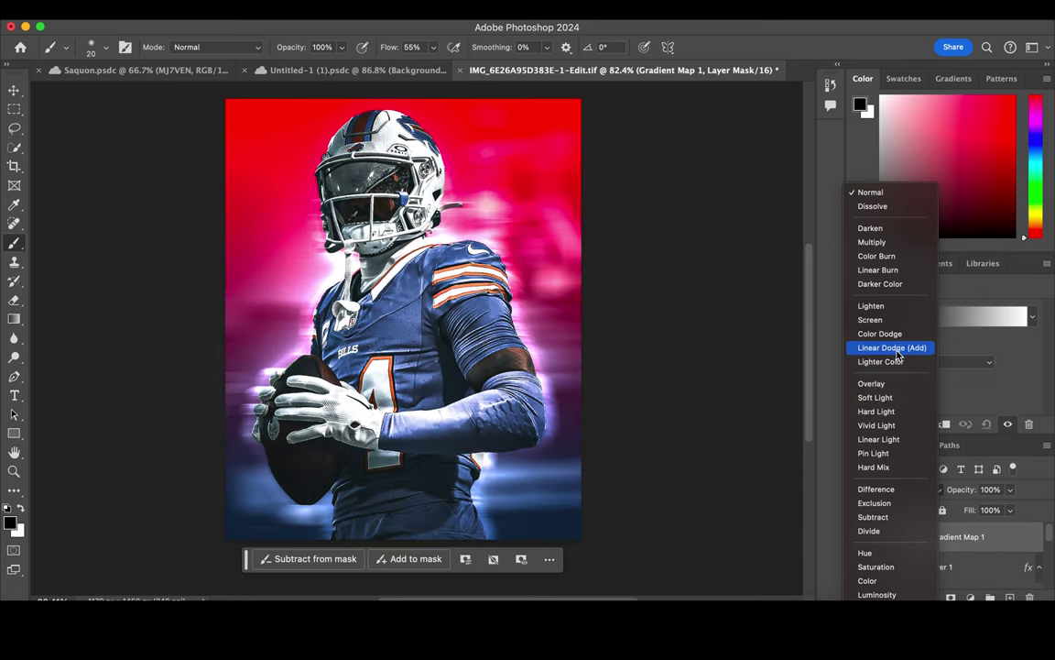
click(887, 400)
click(1009, 489)
drag(1011, 510, 967, 516)
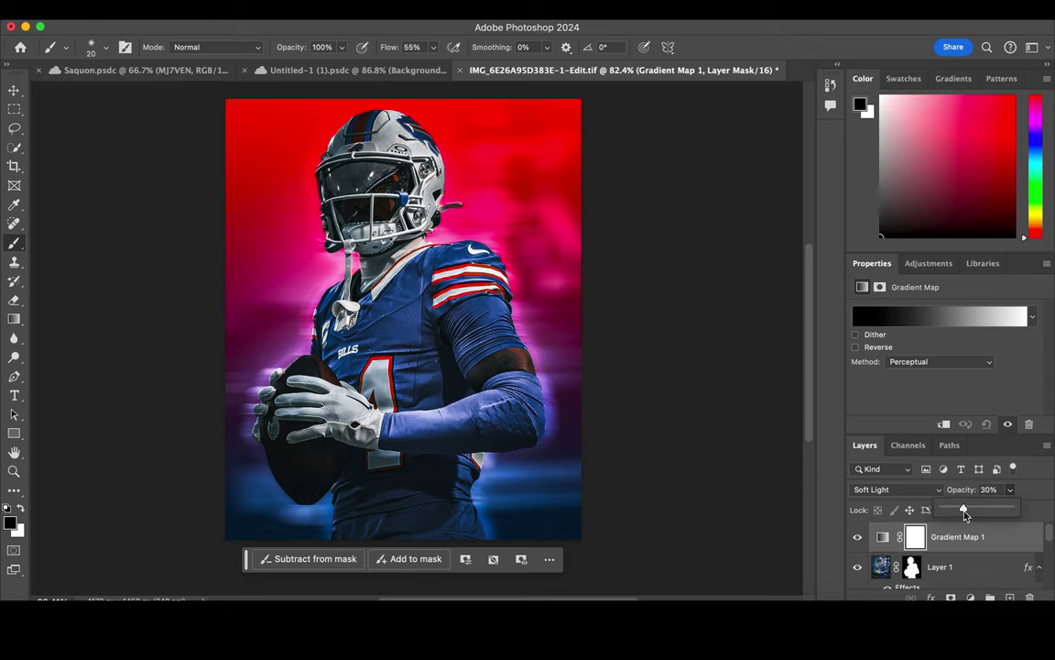
drag(960, 513, 963, 511)
click(858, 536)
key(v)
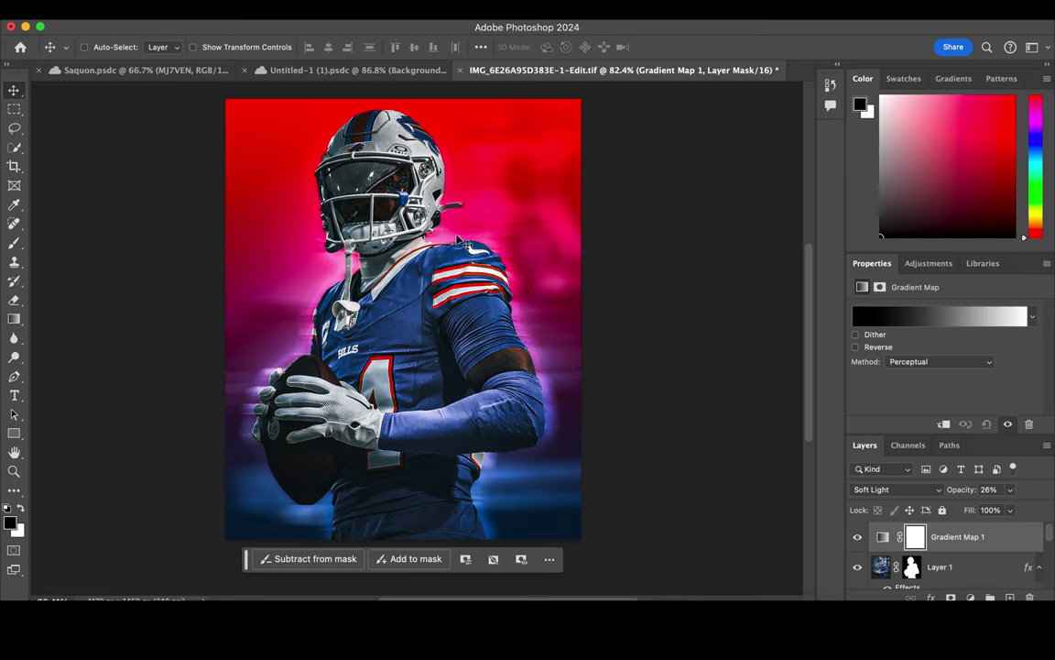
scroll(938, 557, down, 3)
scroll(938, 557, down, 3)
On a new Layer 2, paint white ht_splatter7 (1672 px) splatter beside the player.
click(938, 551)
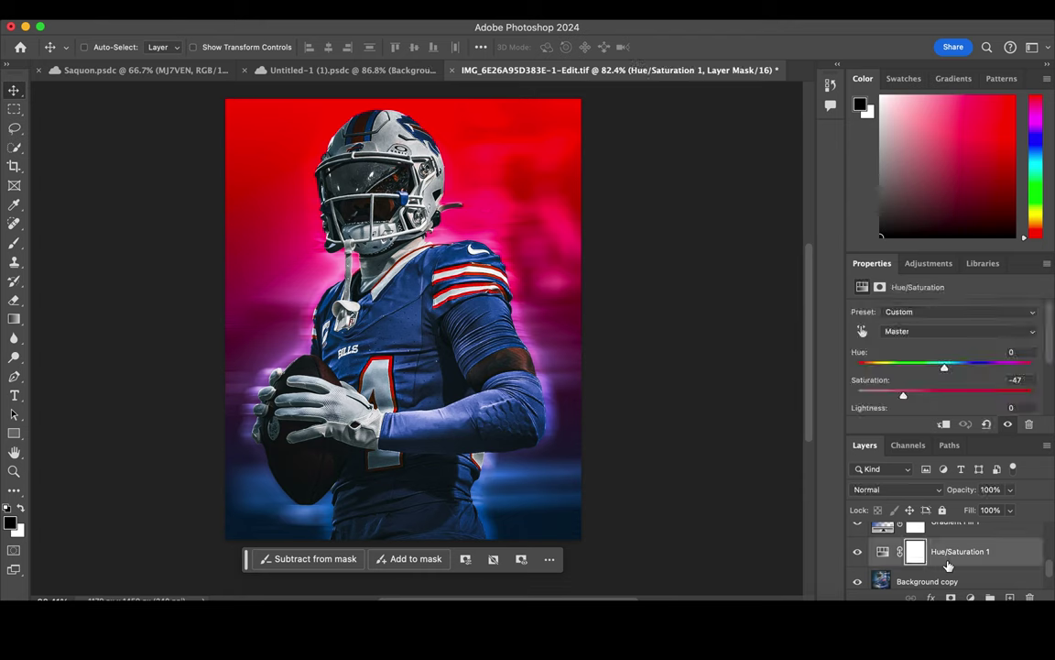
click(1008, 596)
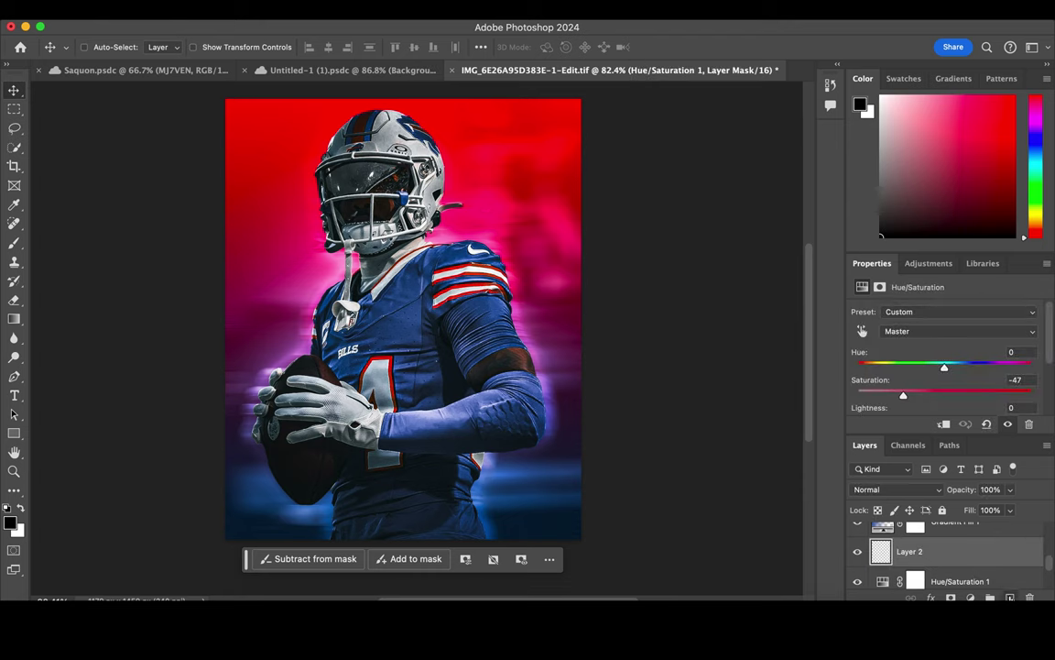
click(18, 243)
click(105, 50)
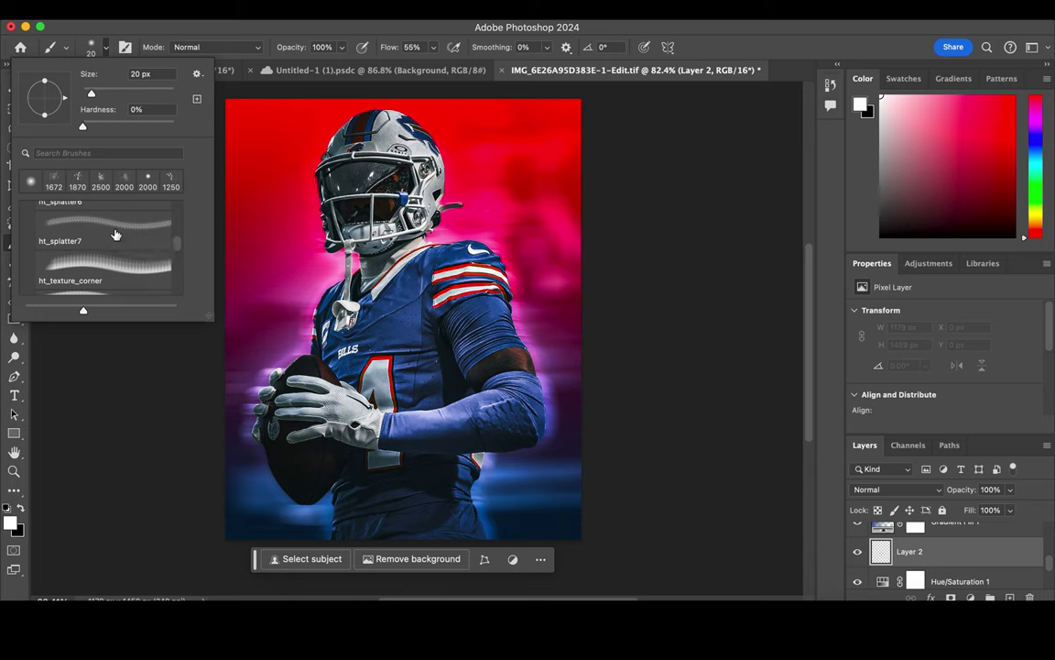
click(116, 237)
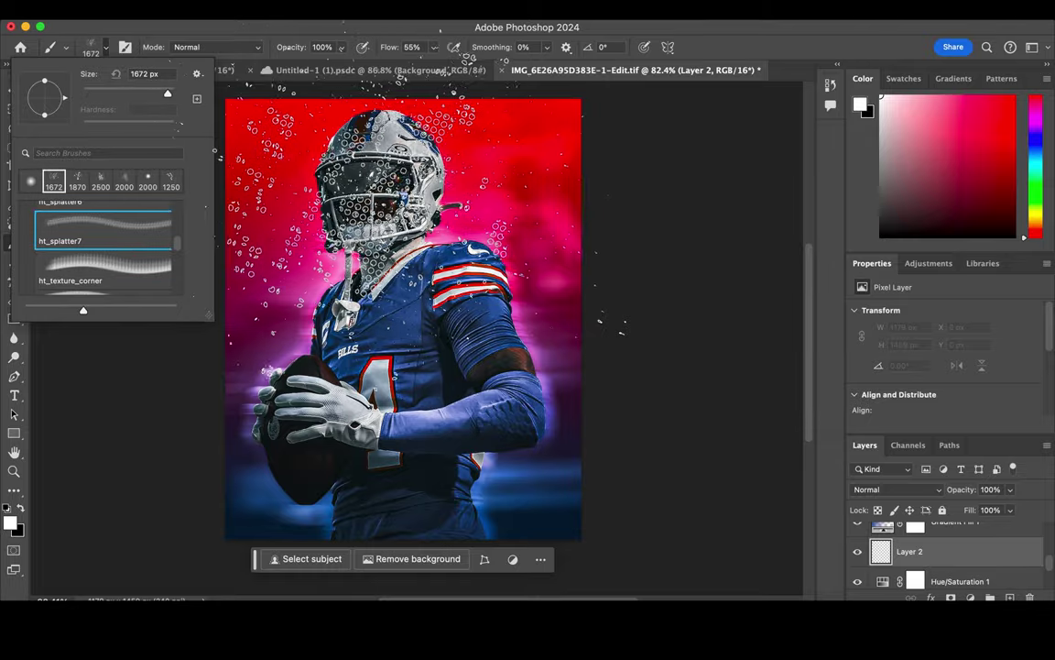
click(108, 50)
drag(348, 184, 413, 302)
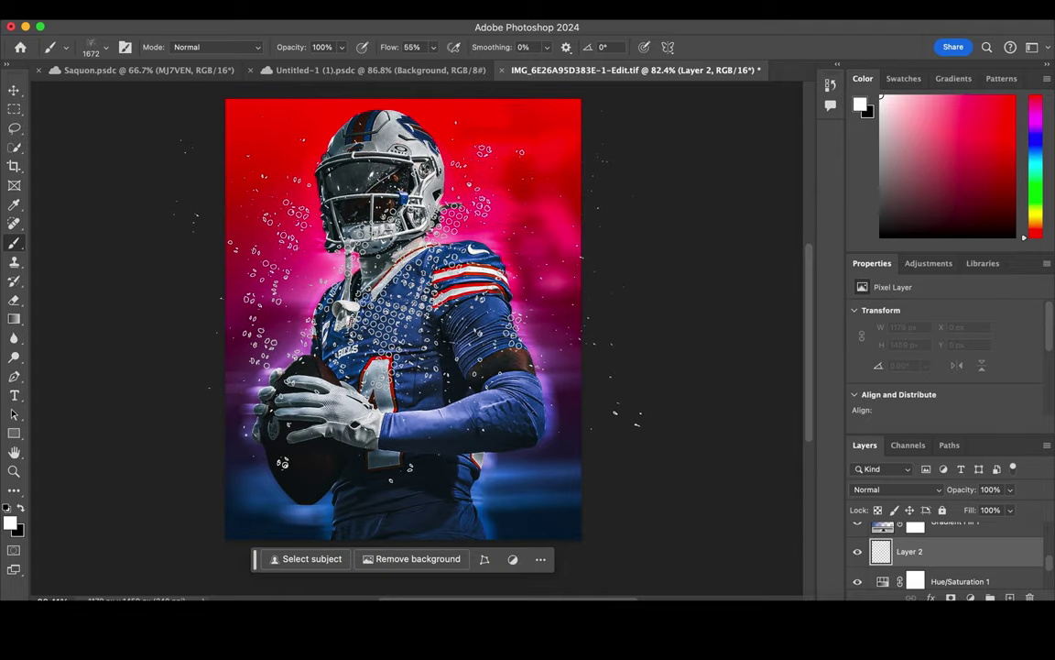
click(16, 89)
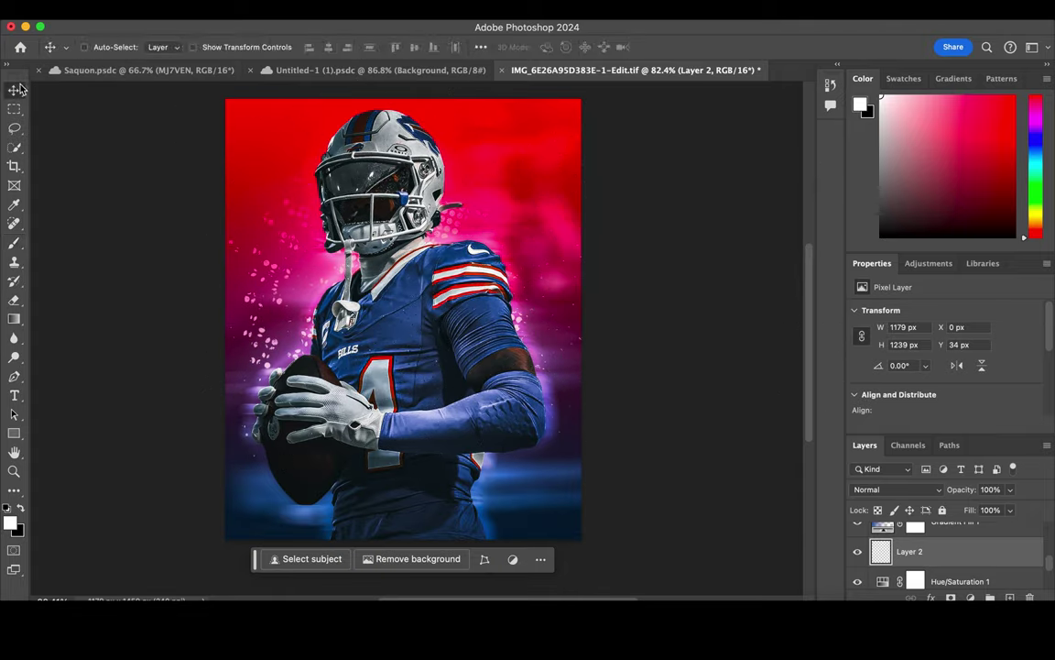
Scale the Layer 2 splatter up to about 1383 px wide and shift it up and left.
click(193, 47)
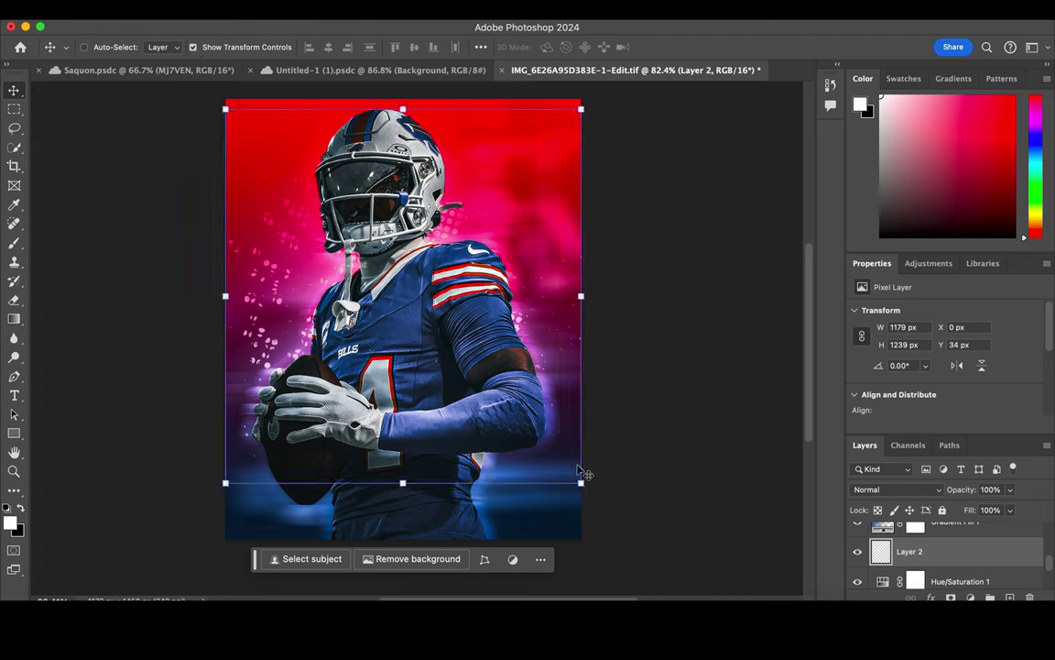
drag(581, 482, 644, 529)
key(Return)
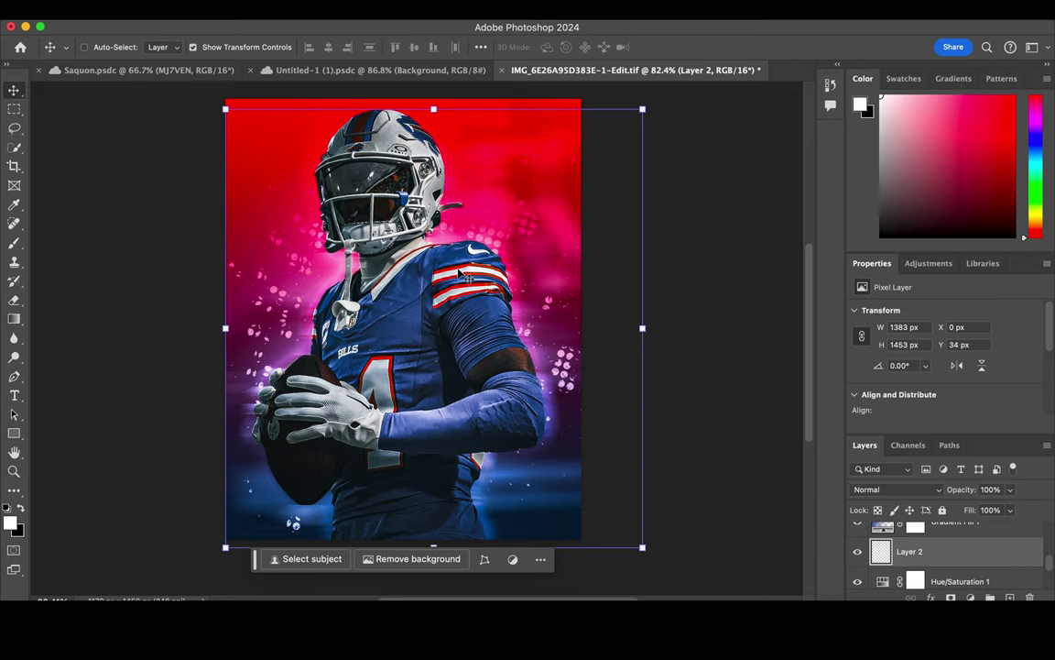
mouse_move(463, 275)
mouse_down()
mouse_move(525, 266)
mouse_move(469, 271)
mouse_move(482, 261)
mouse_move(471, 250)
mouse_up()
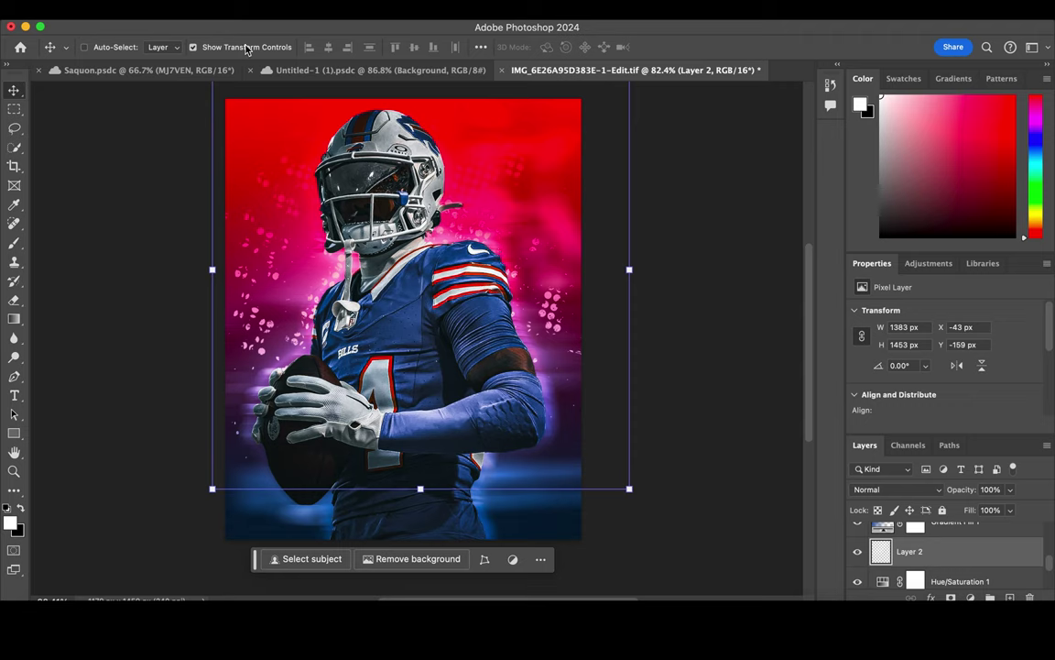
scroll(953, 555, down, 2)
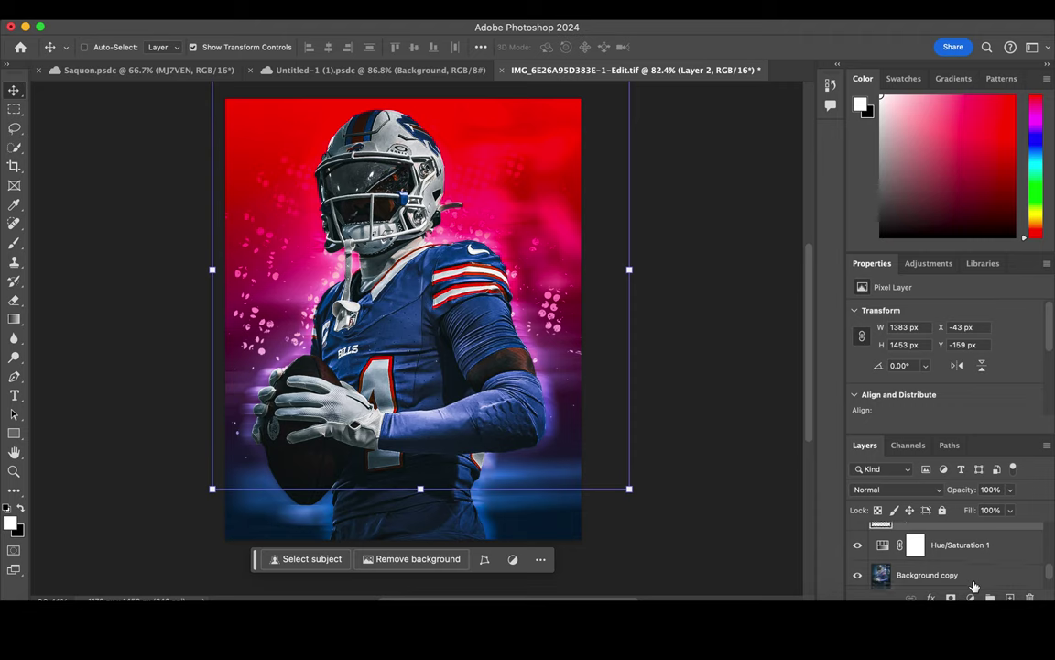
Move Layer 2 below Hue/Saturation 1 and set its blend mode to Screen.
scroll(952, 554, up, 1)
drag(953, 555, 941, 570)
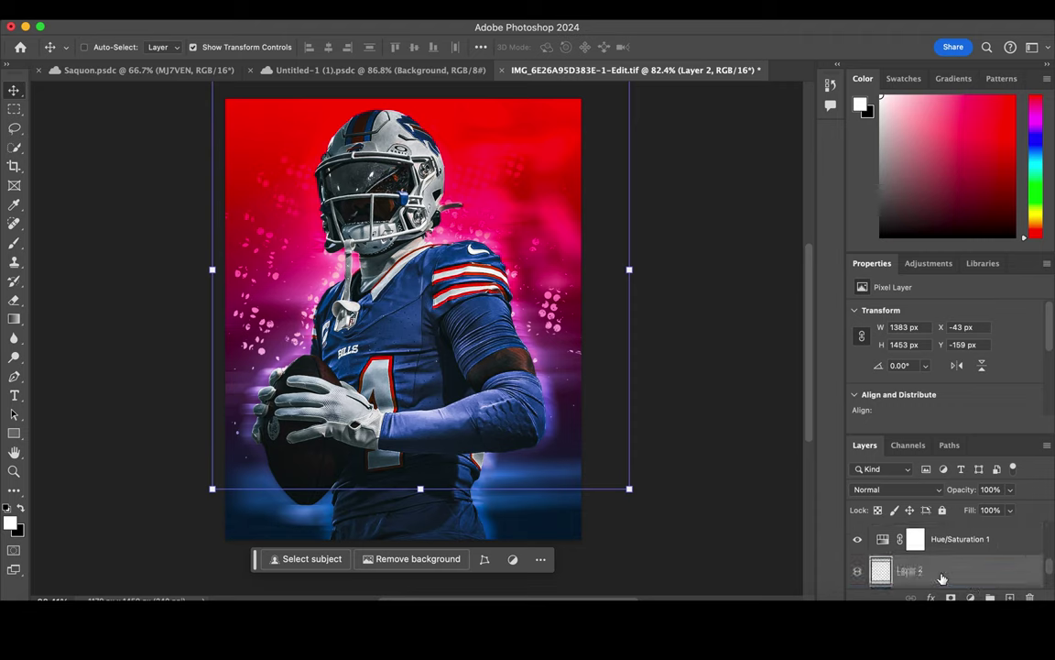
click(893, 489)
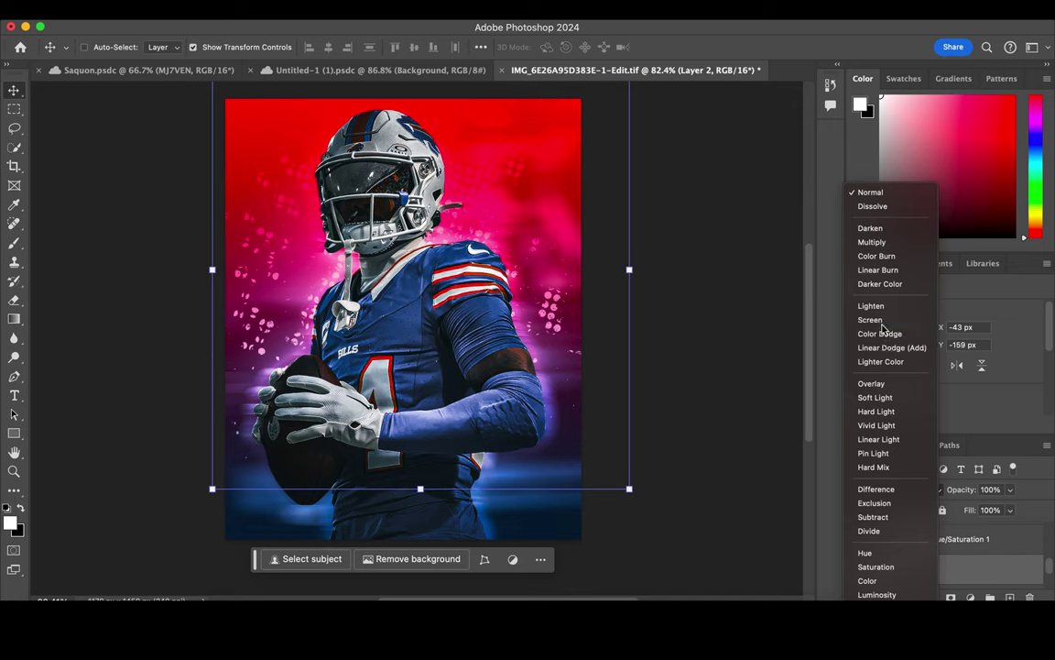
click(872, 319)
click(194, 46)
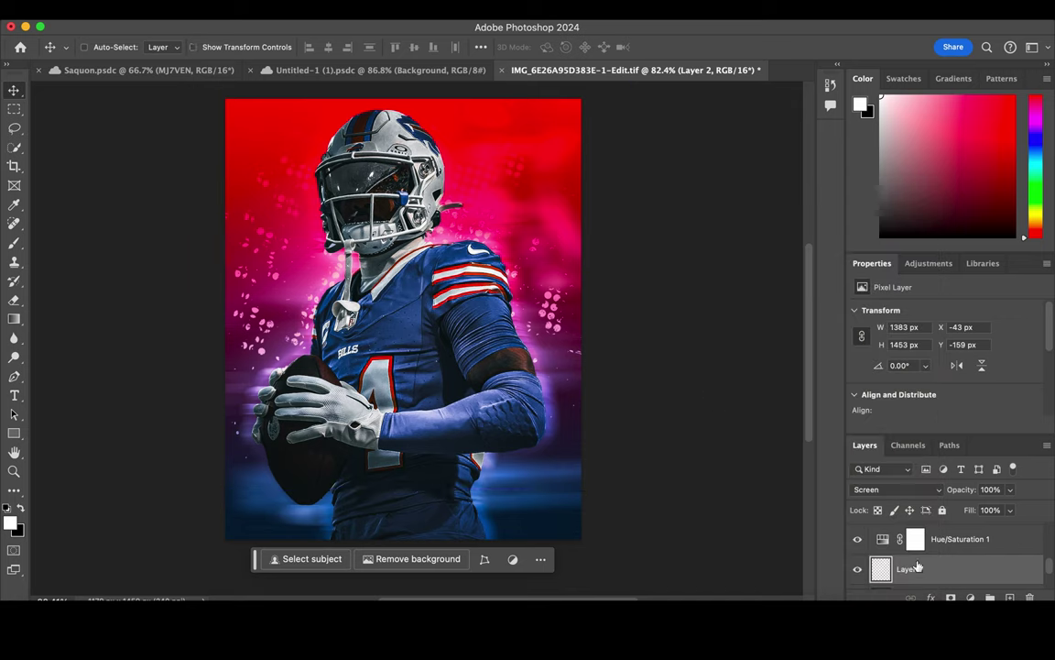
Duplicate the splatter layer and set the copy's blend mode to Vivid Light.
key(ctrl+j)
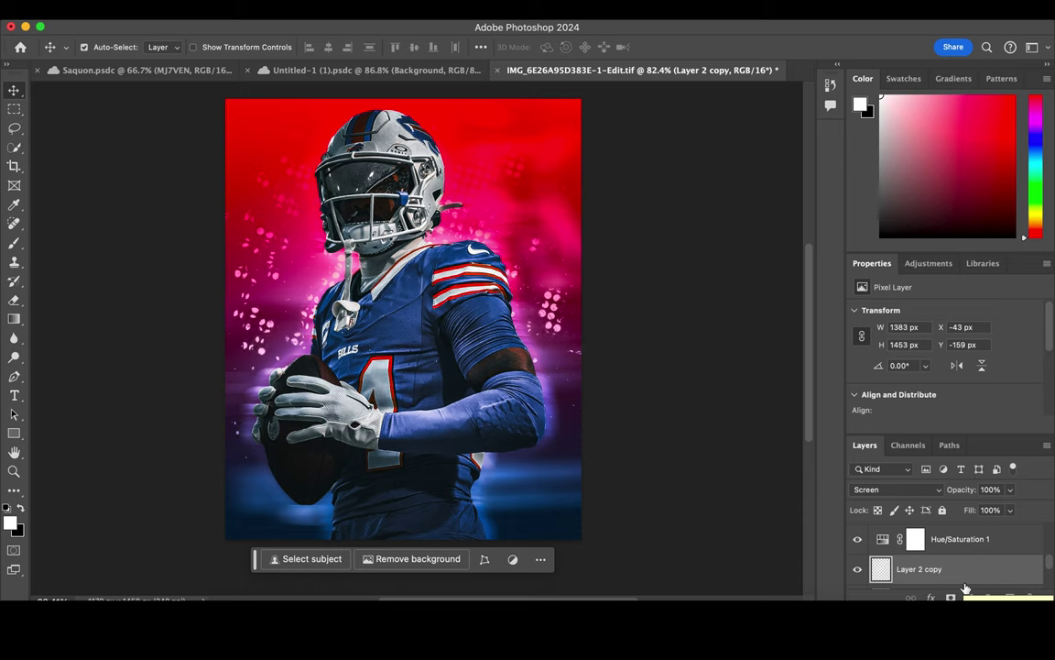
scroll(568, 316, up, 1)
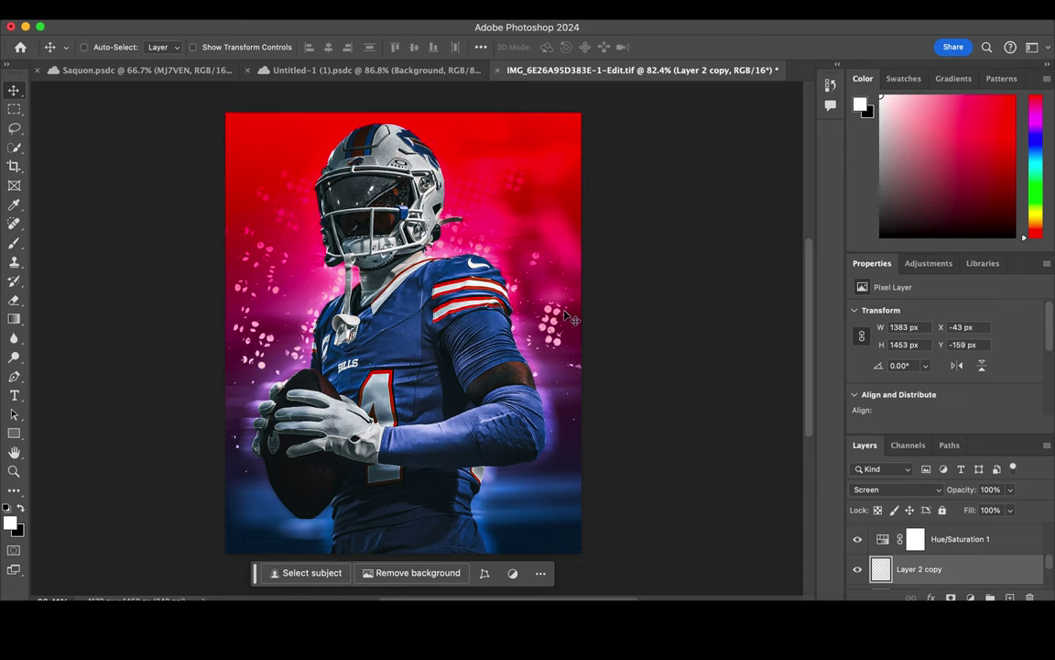
scroll(568, 316, down, 2)
scroll(568, 311, up, 2)
click(875, 490)
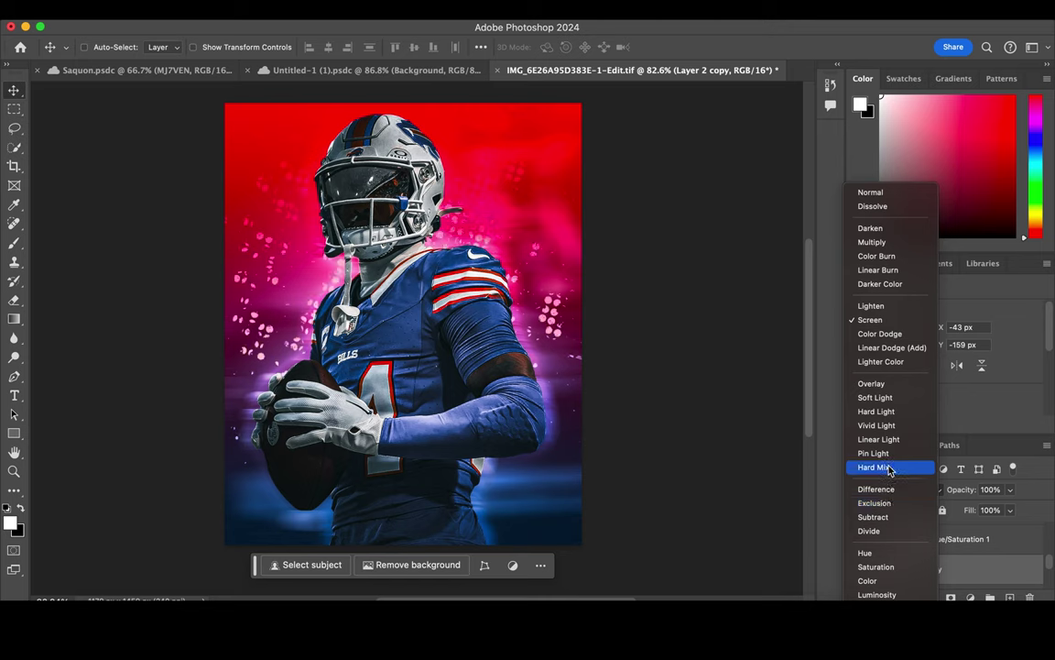
click(890, 427)
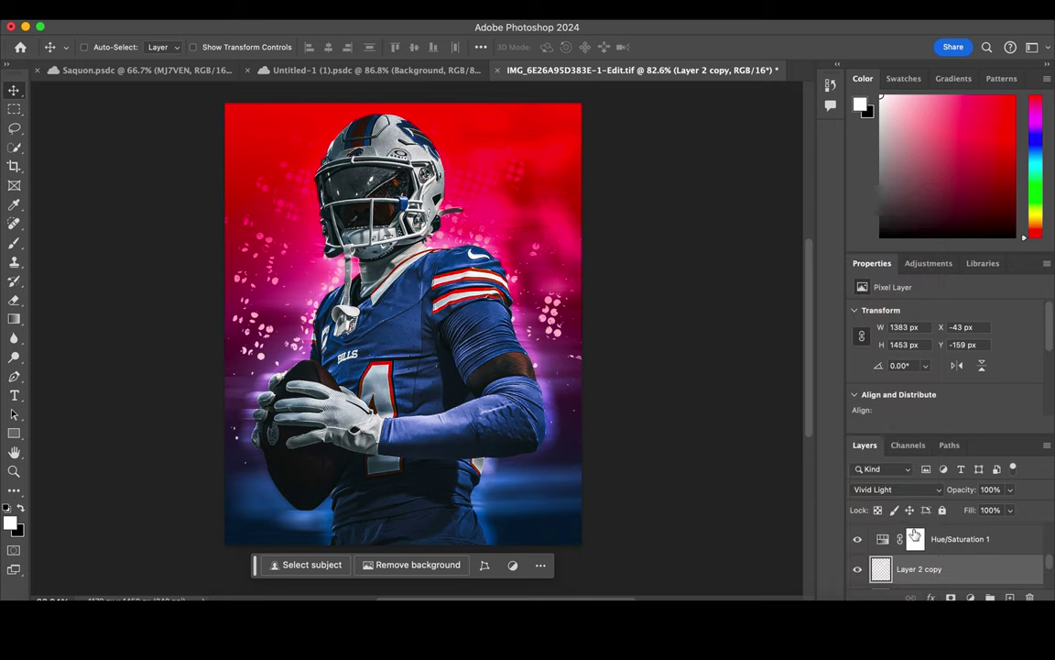
Reorder Layer 2 copy so it sits just below the player layer.
drag(924, 570, 927, 537)
scroll(929, 554, up, 2)
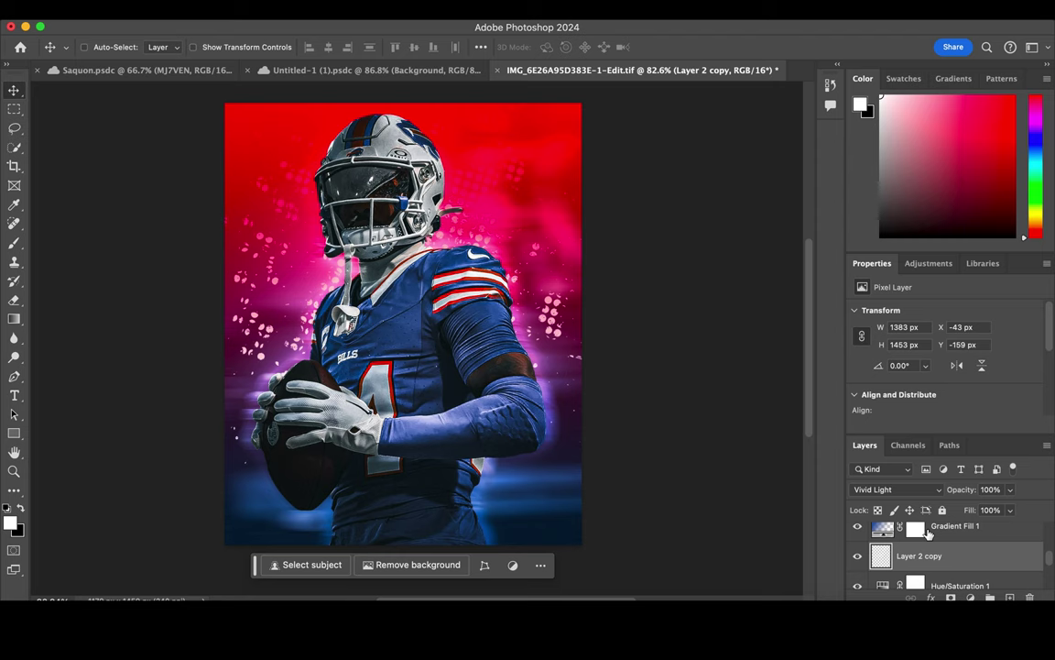
drag(932, 570, 928, 551)
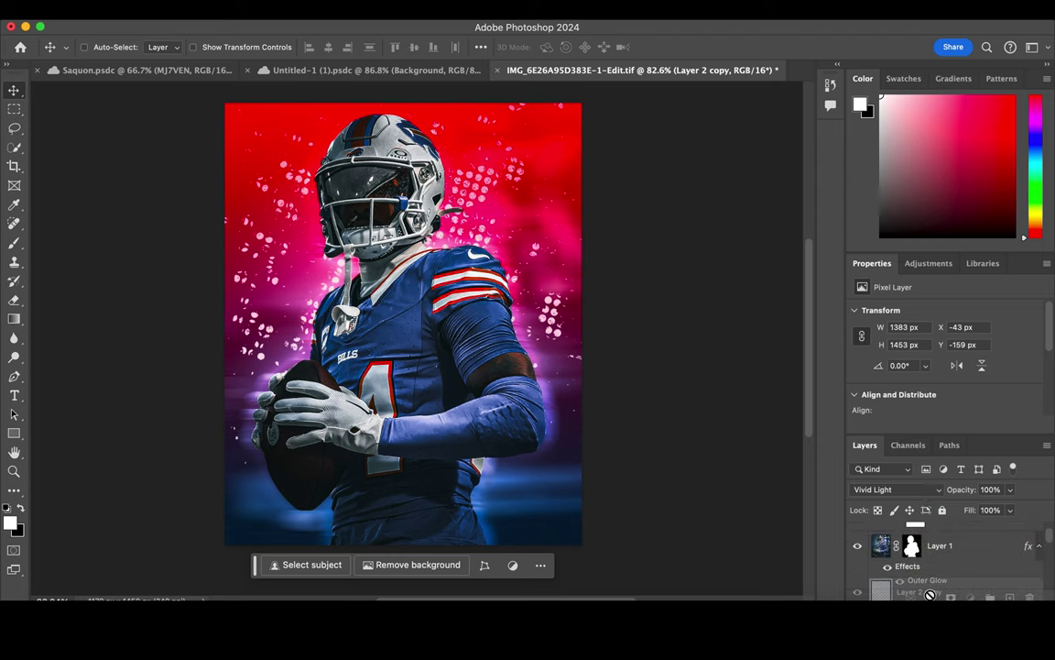
drag(929, 550, 930, 555)
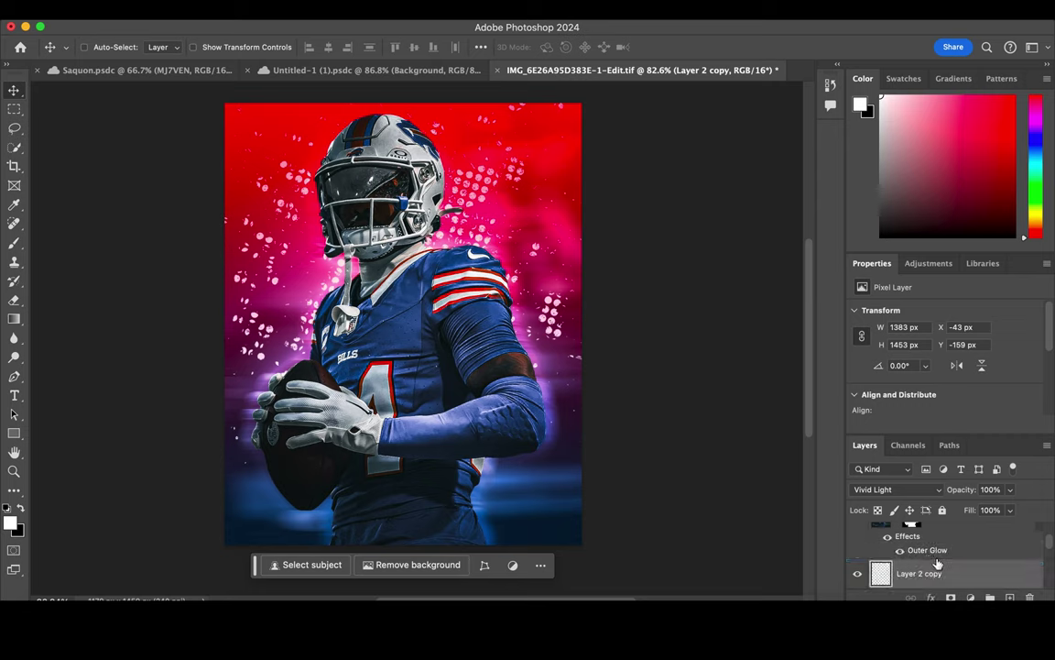
scroll(937, 562, up, 3)
scroll(938, 563, down, 1)
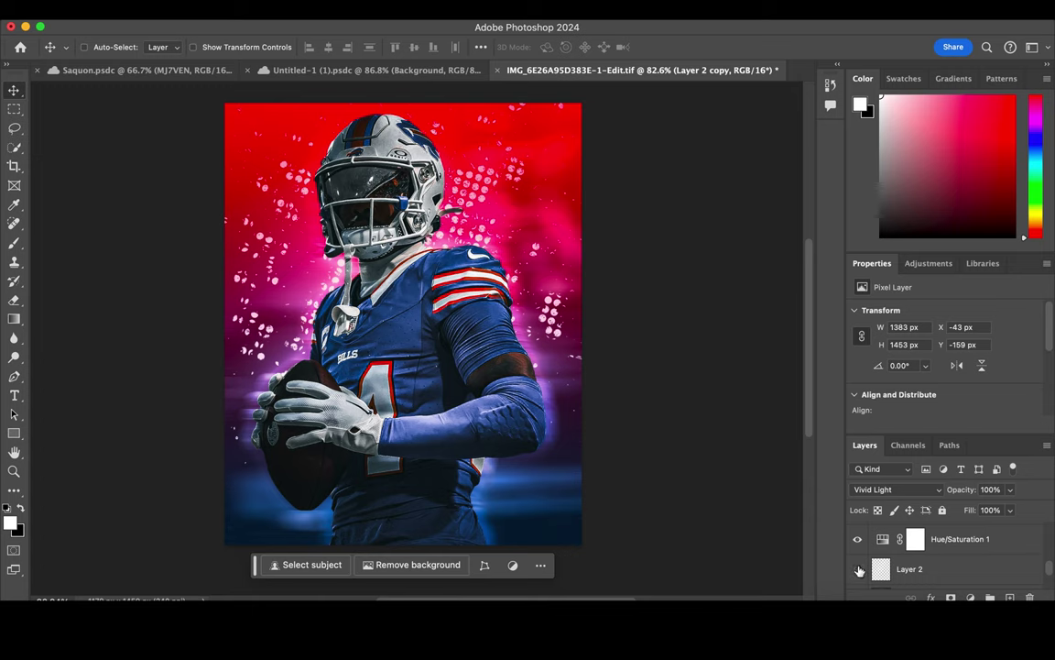
scroll(913, 556, down, 2)
scroll(918, 555, down, 2)
scroll(918, 555, up, 1)
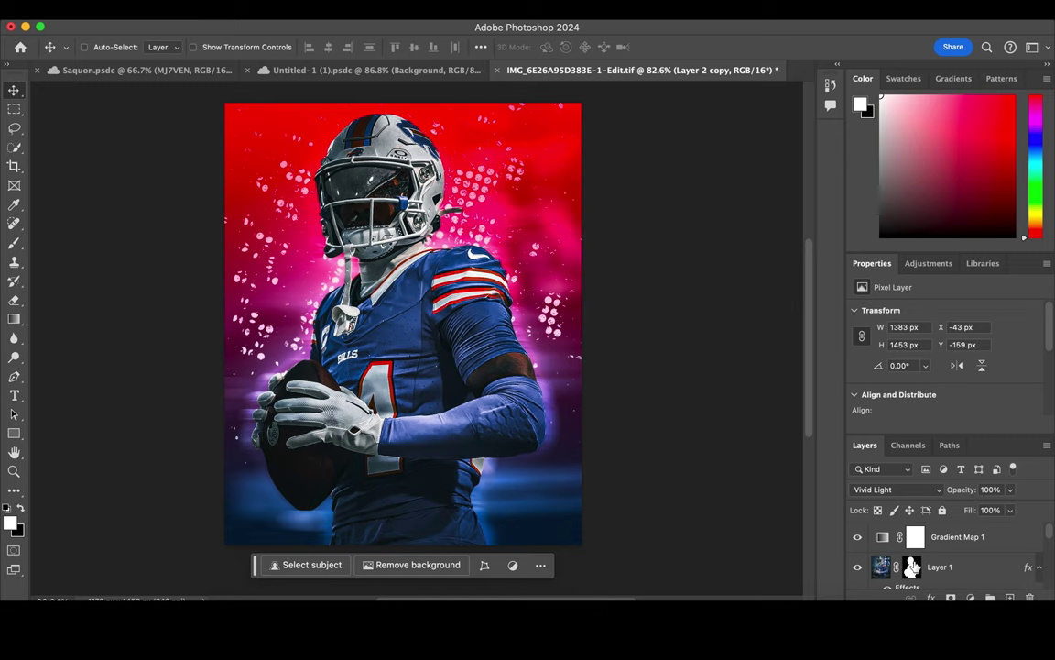
Apply Hue/Saturation to the player layer's pixels with Hue +5 and Saturation +30.
click(912, 566)
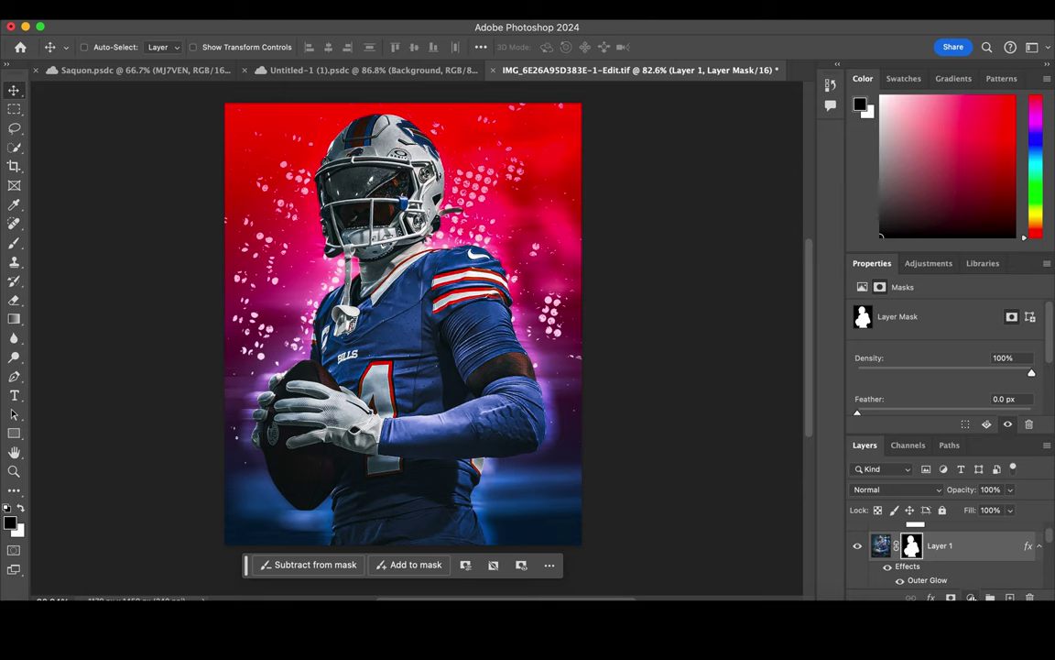
click(880, 545)
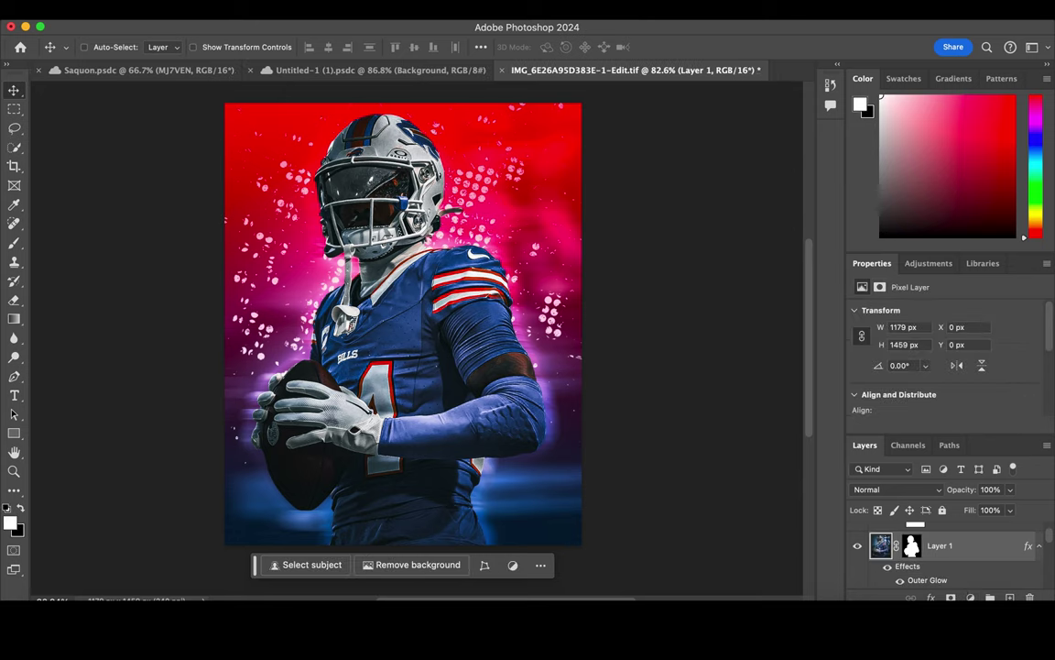
click(206, 9)
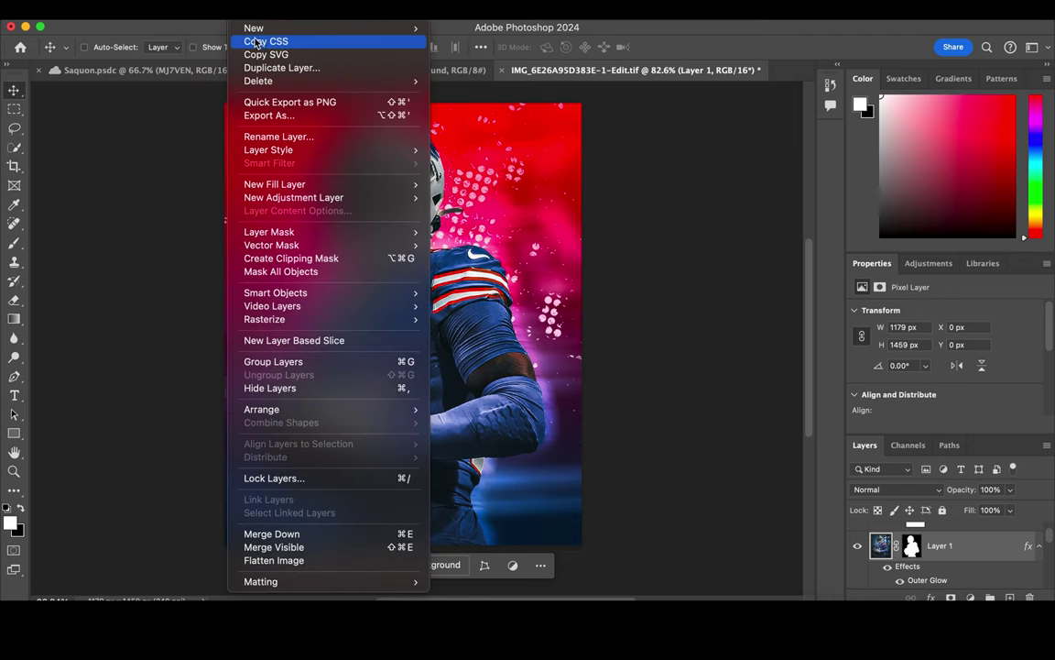
mouse_move(230, 50)
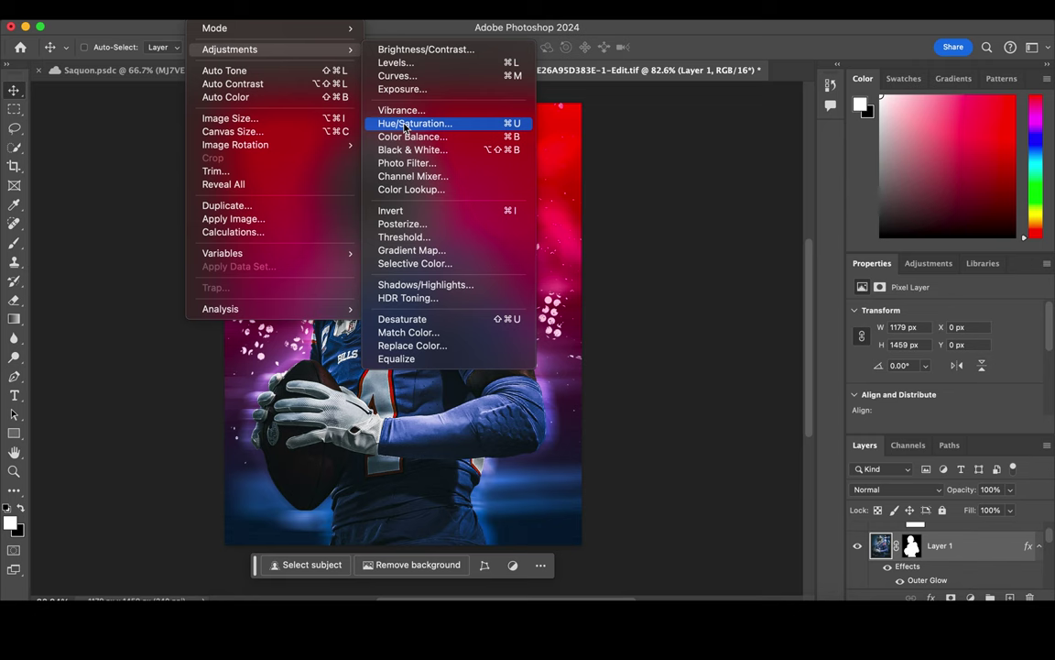
click(404, 126)
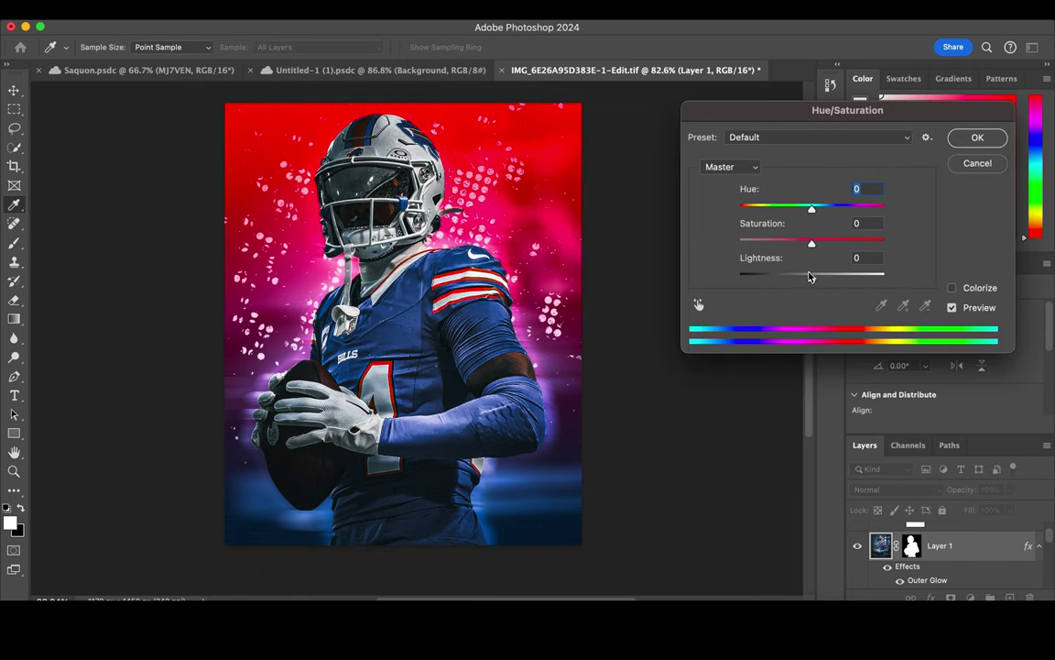
mouse_move(814, 211)
mouse_down()
mouse_move(854, 219)
mouse_move(750, 212)
mouse_move(831, 212)
mouse_move(811, 214)
mouse_move(841, 242)
mouse_move(828, 248)
mouse_move(835, 244)
mouse_up()
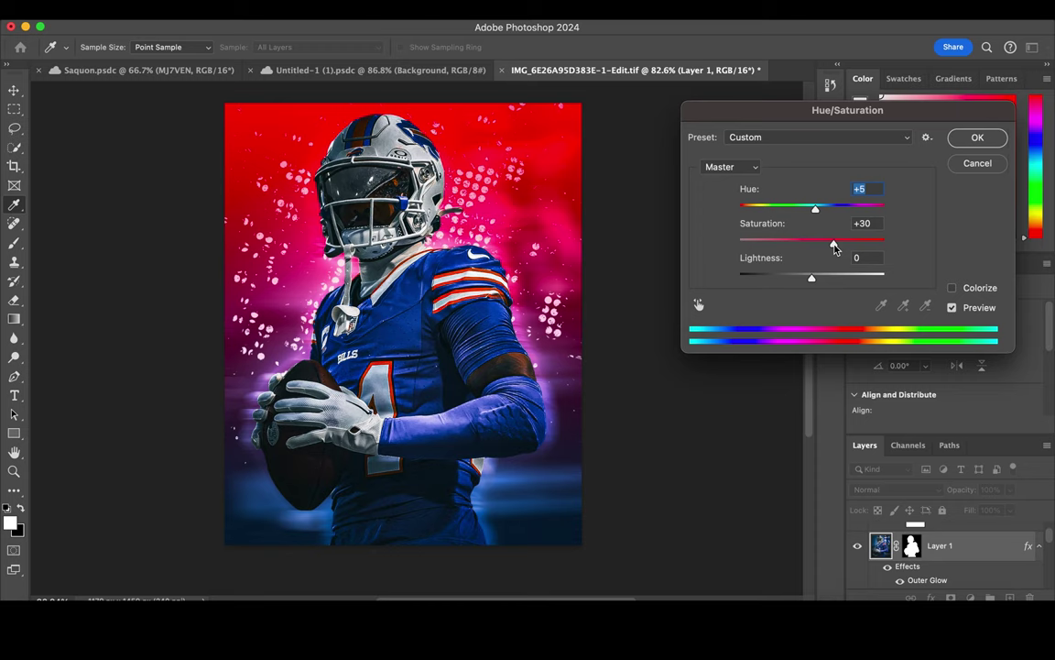
click(973, 138)
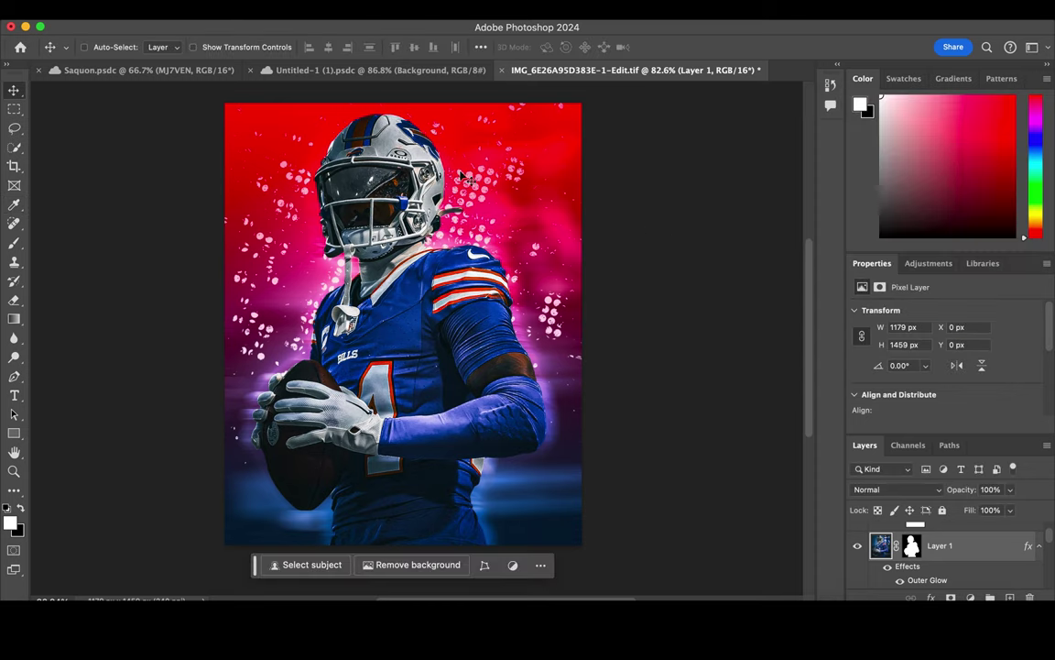
key(ctrl)
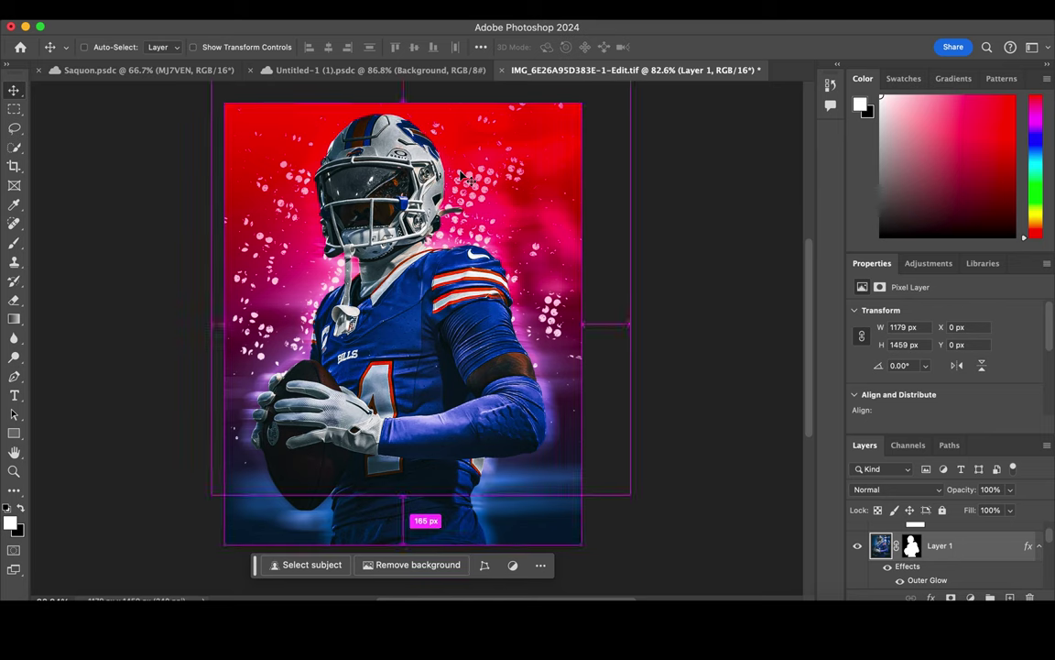